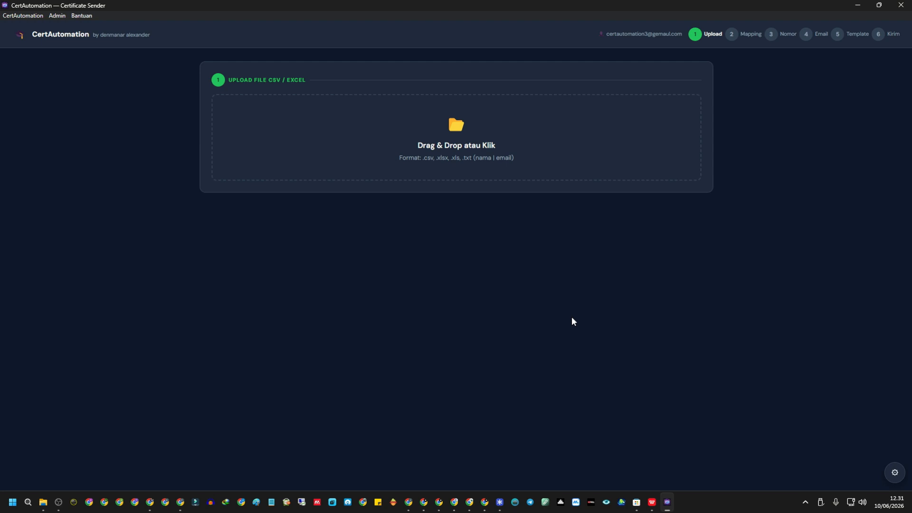
Check the spreadsheet's nama and email headers and its first names.
click(489, 160)
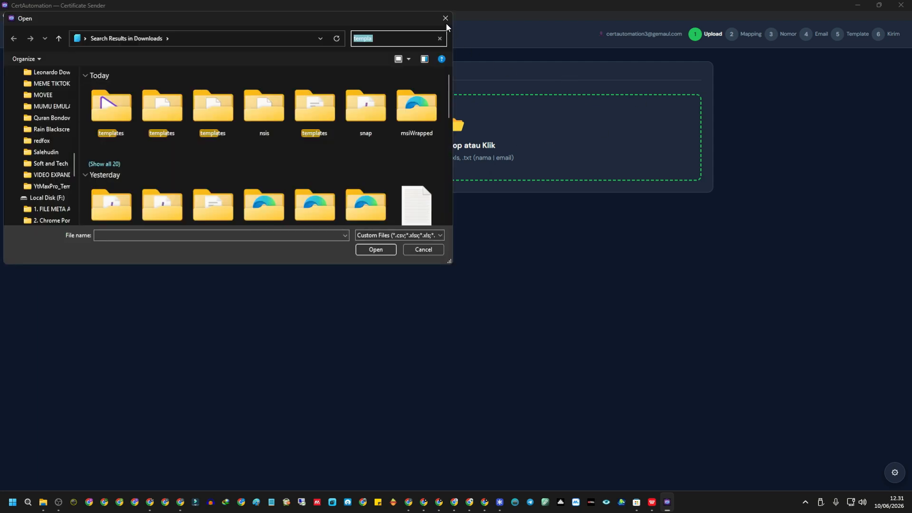
click(446, 22)
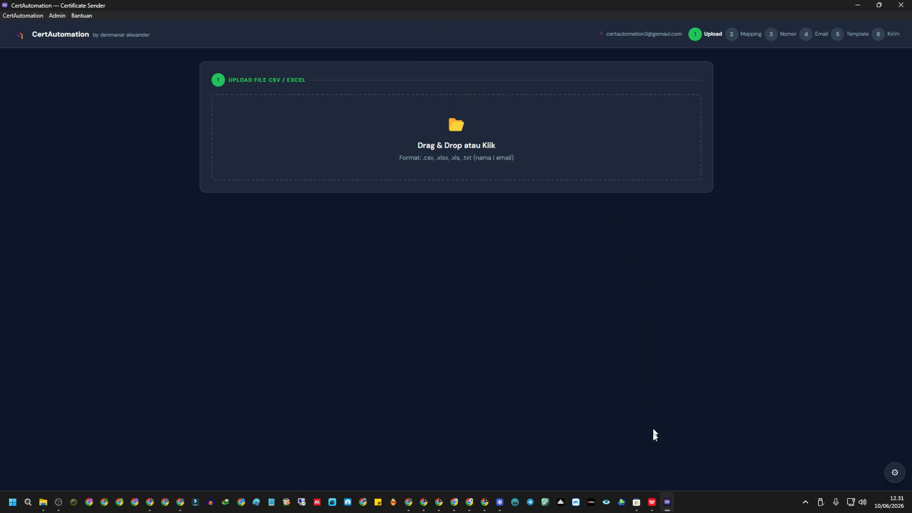
click(652, 502)
click(363, 188)
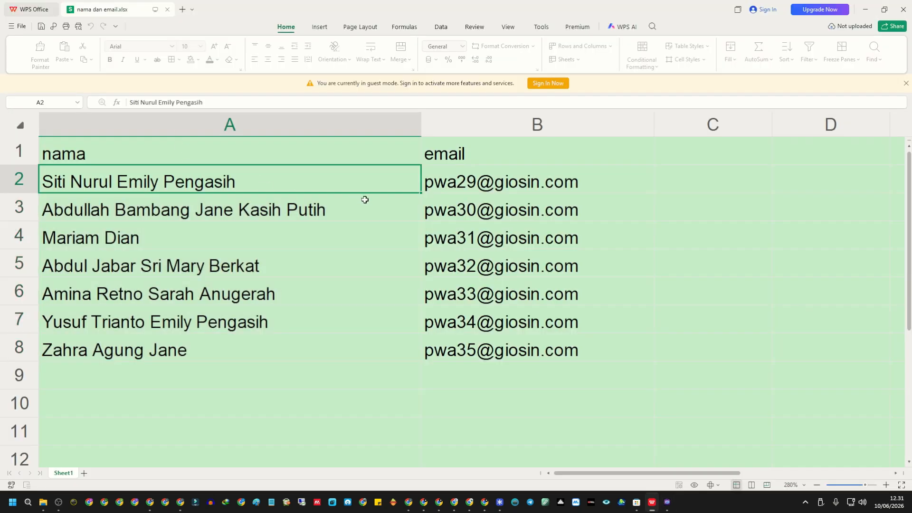
click(247, 209)
click(171, 171)
click(138, 151)
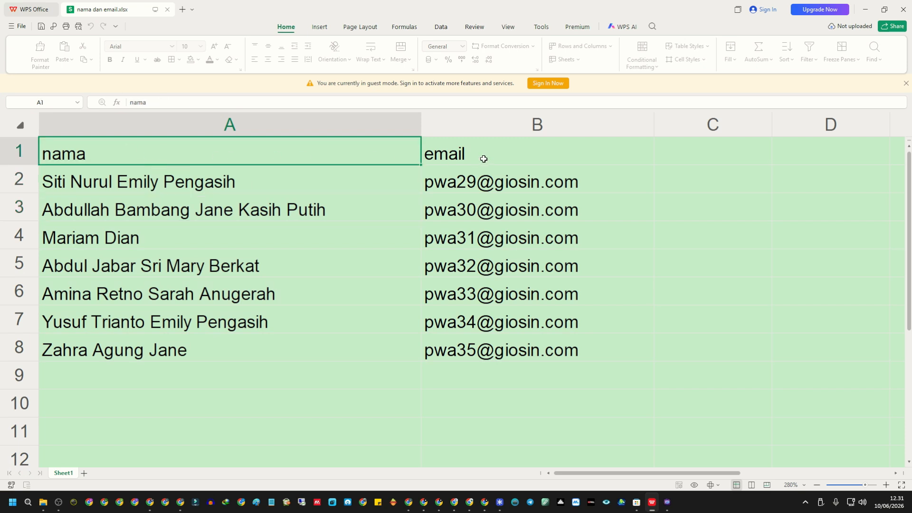
click(485, 158)
Review the seven names in A2:A8 and the seven e-mail addresses in B2:B8.
drag(133, 184, 177, 349)
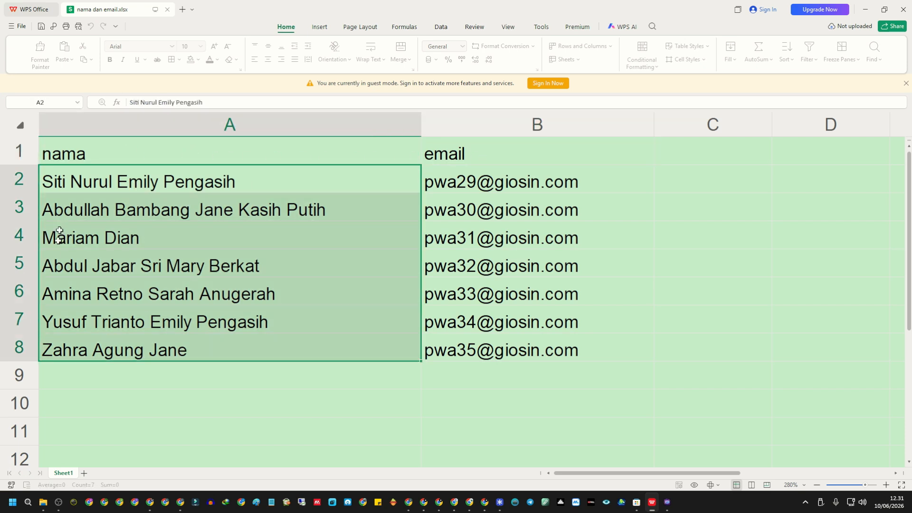
drag(485, 184, 494, 350)
drag(283, 187, 318, 349)
drag(473, 187, 492, 354)
drag(228, 183, 244, 343)
click(146, 236)
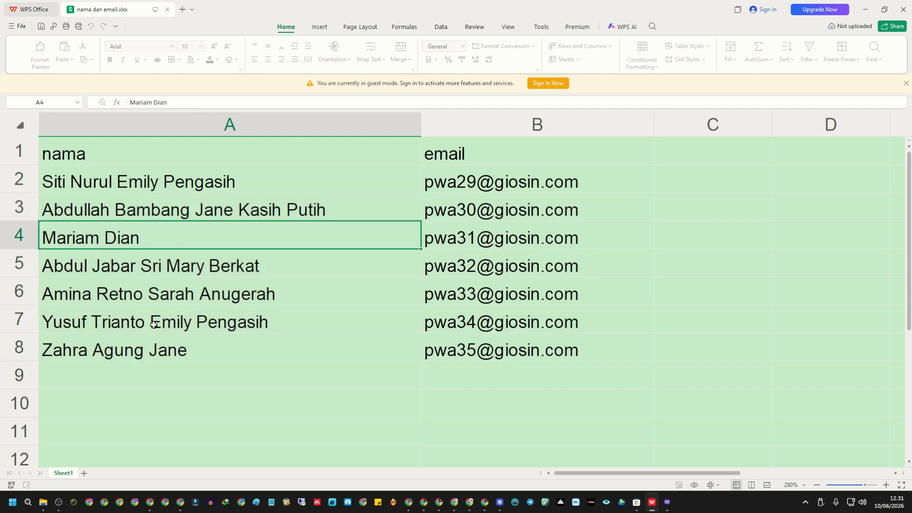
click(151, 346)
click(148, 182)
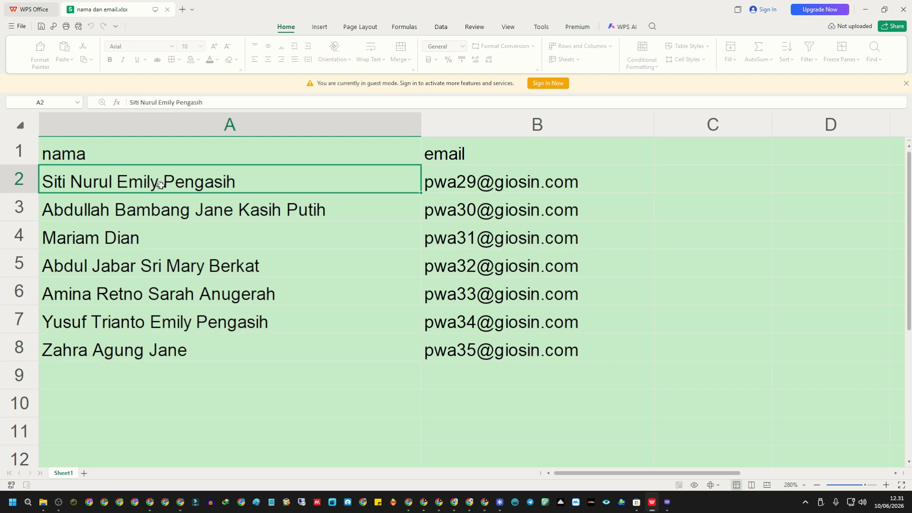
click(208, 212)
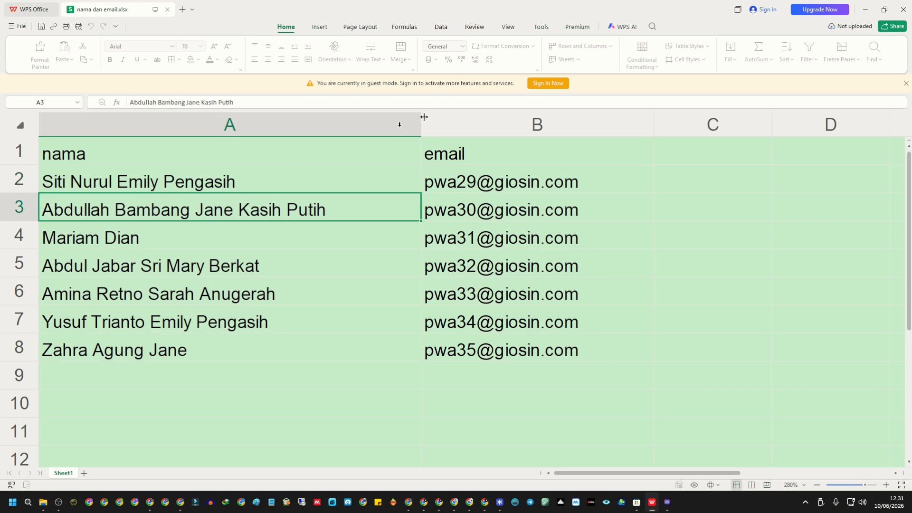
click(480, 229)
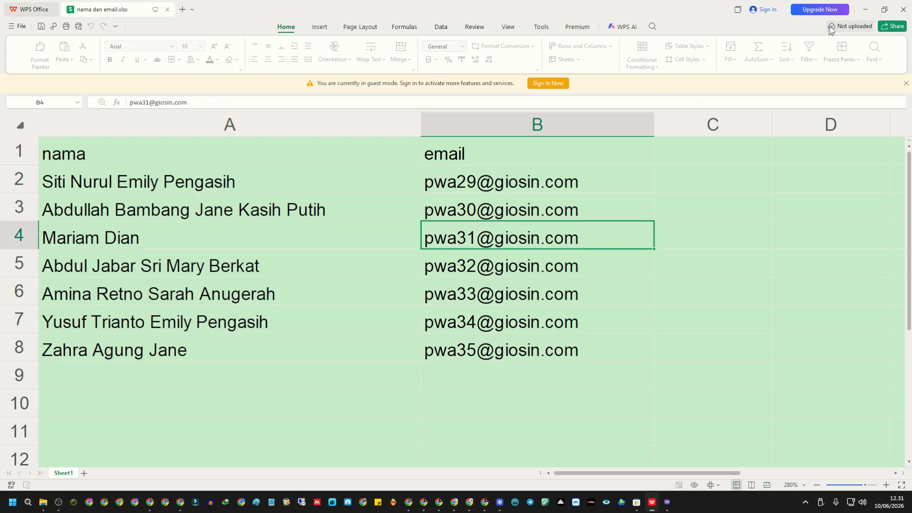
click(865, 10)
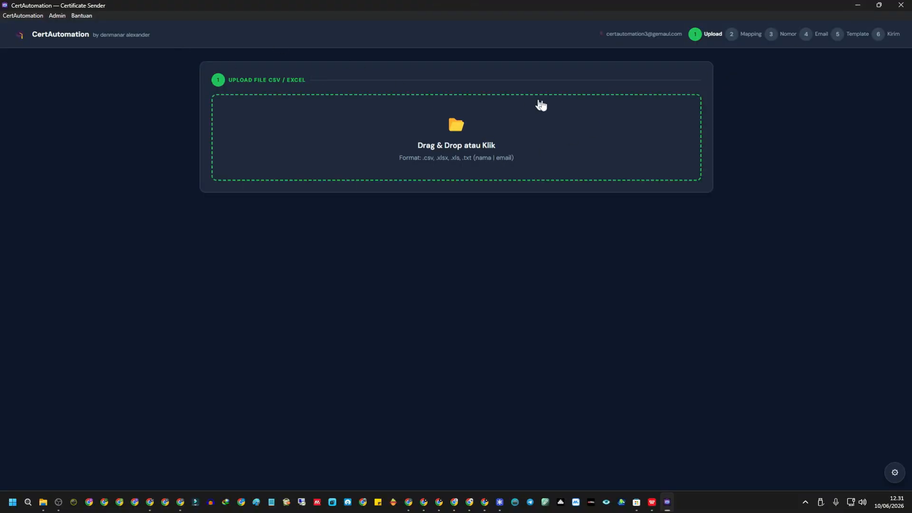
Upload nama dan email.xlsx from Downloads as the recipient list.
click(469, 144)
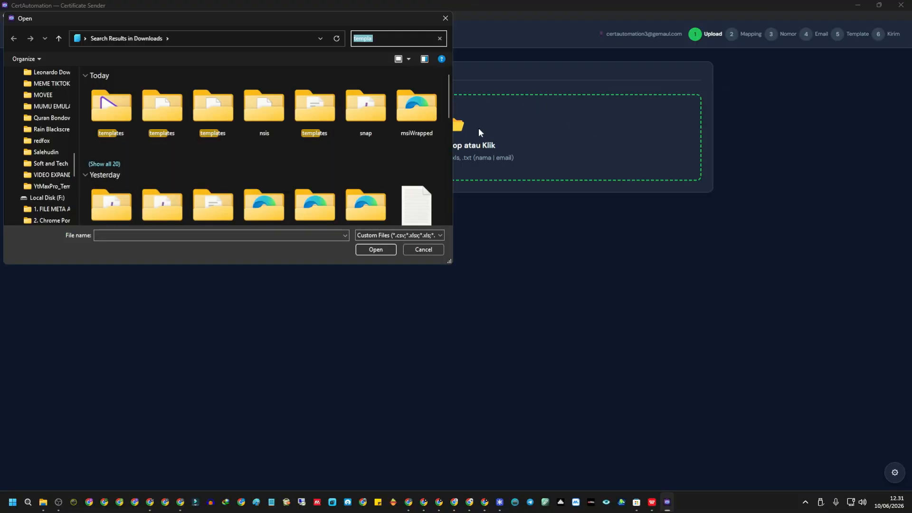
scroll(69, 119, up, 10)
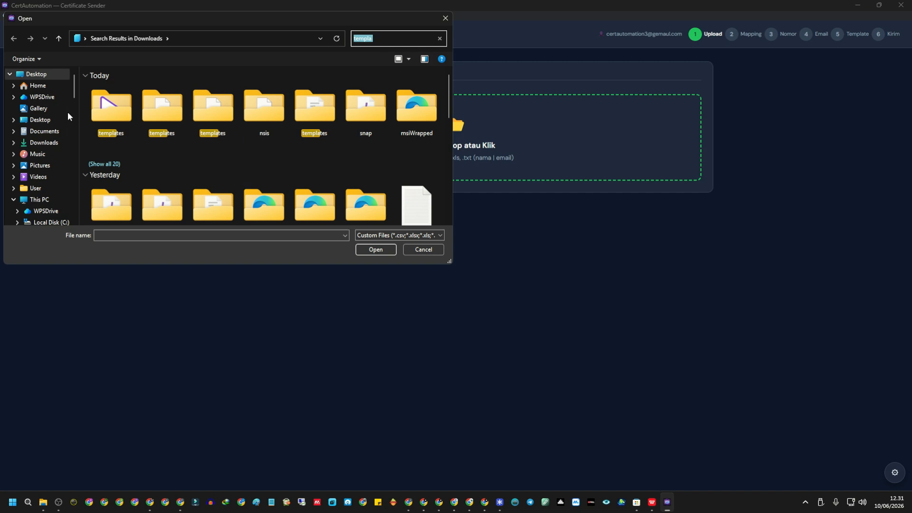
click(43, 143)
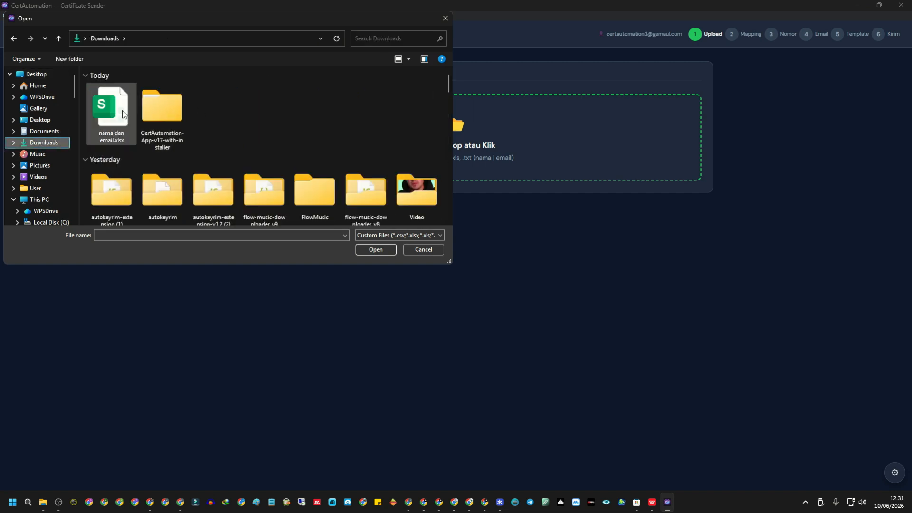
double_click(122, 114)
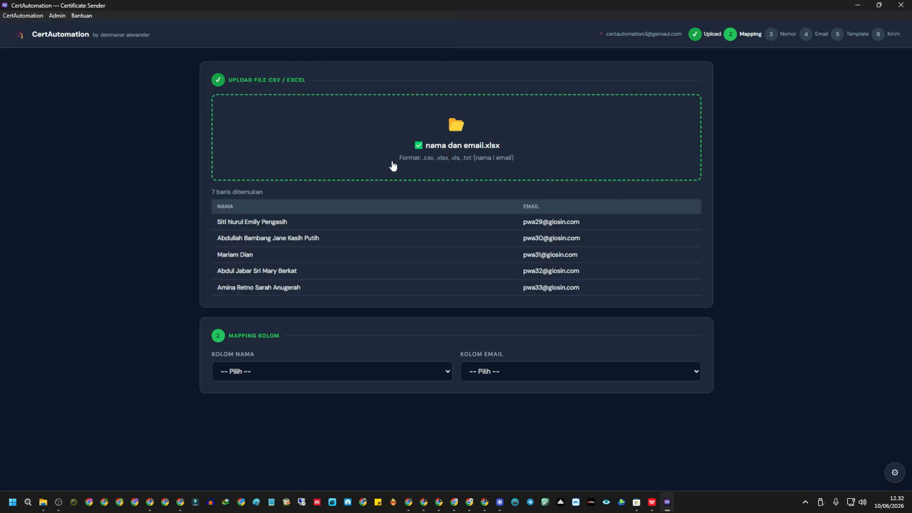
drag(216, 223, 608, 289)
click(789, 232)
Map KOLOM NAMA to nama and KOLOM EMAIL to email.
click(306, 373)
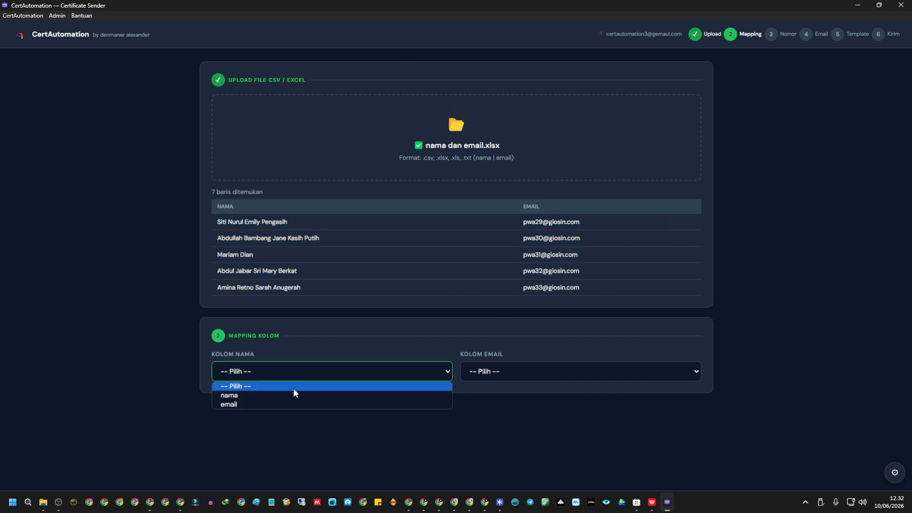
click(295, 395)
click(502, 372)
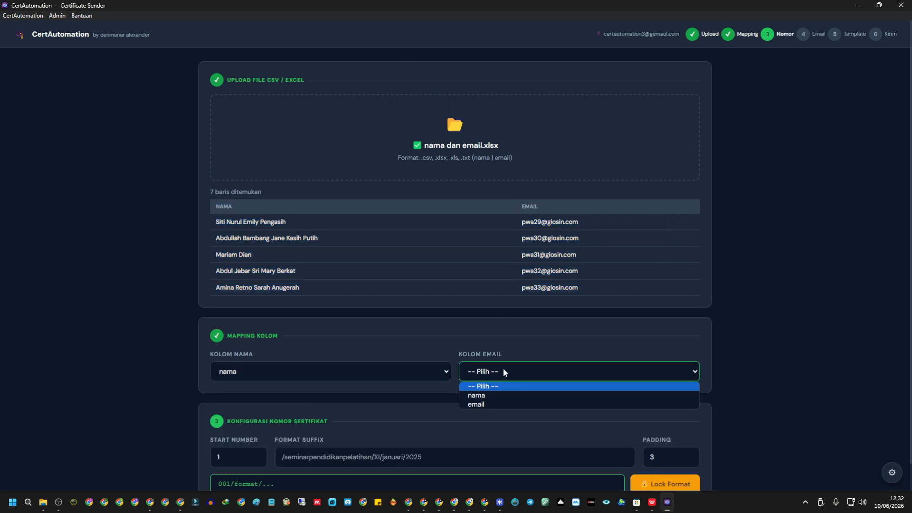
click(516, 407)
scroll(142, 301, down, 1)
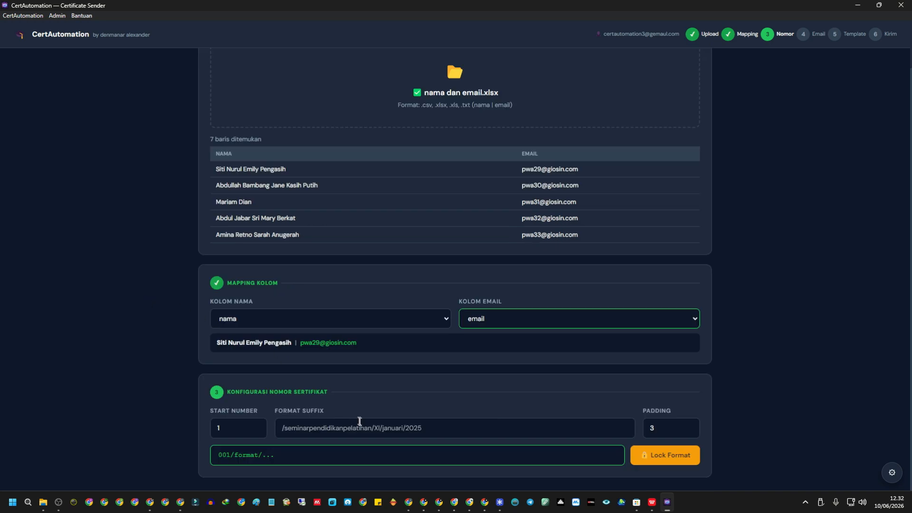
Enter suffix /semnas/panitia/xi-9/2026 and set number padding to 3 digits.
click(282, 427)
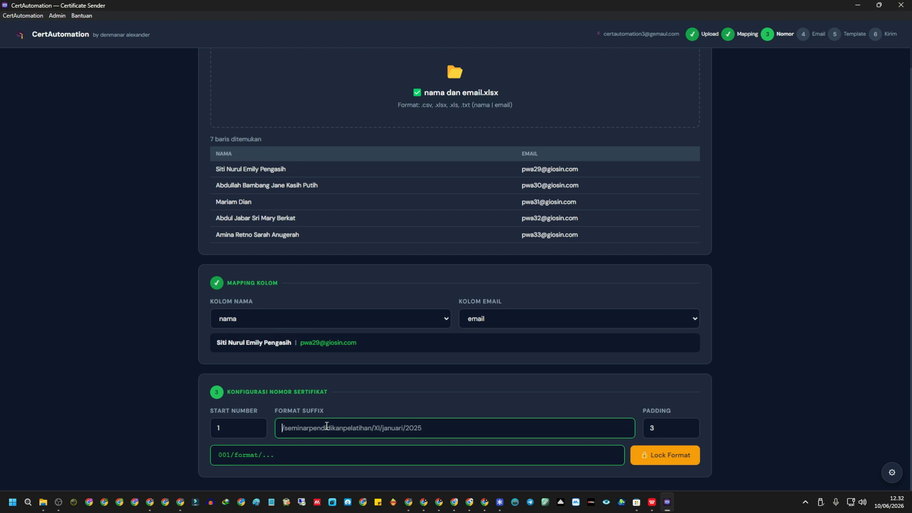
text(/se)
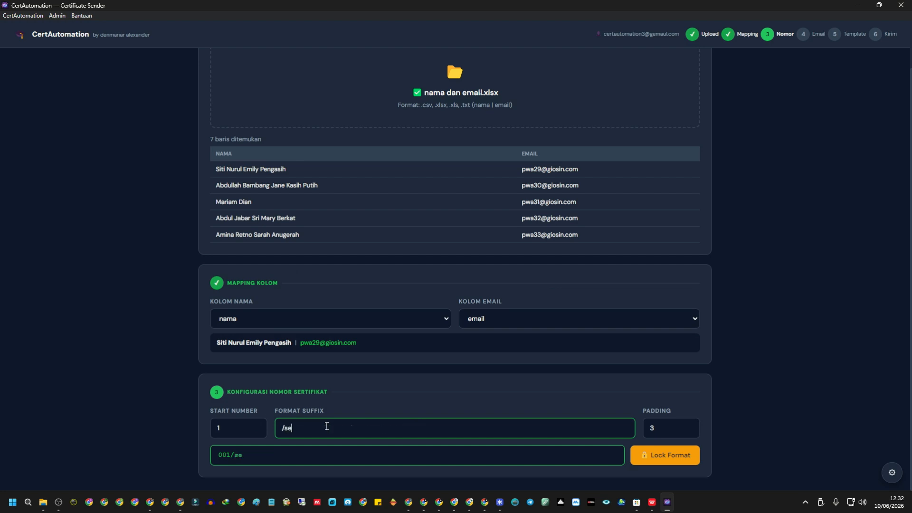
text(mnas/panitia/xi-)
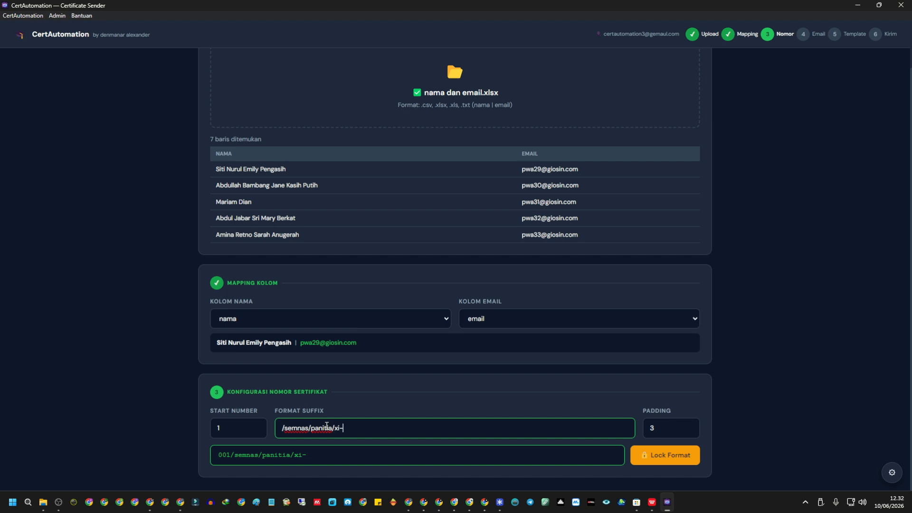
text(9/2026)
drag(230, 456, 215, 455)
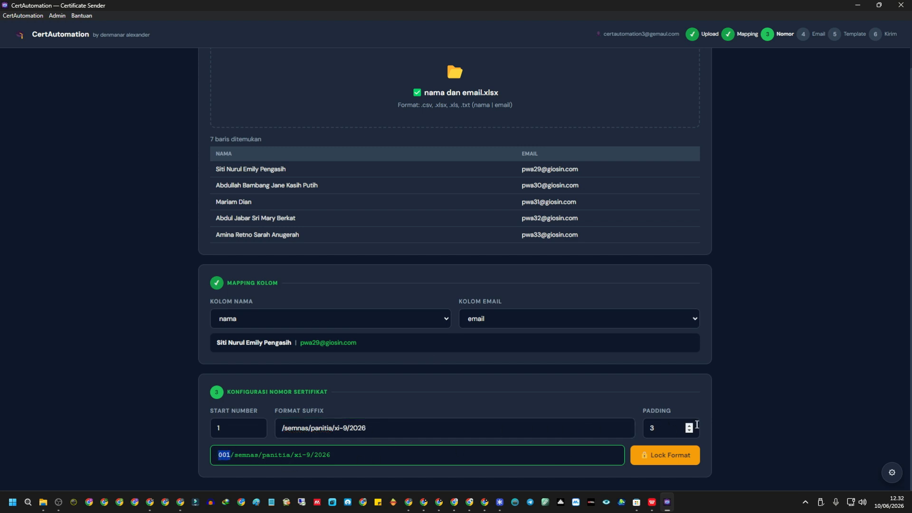
click(690, 426)
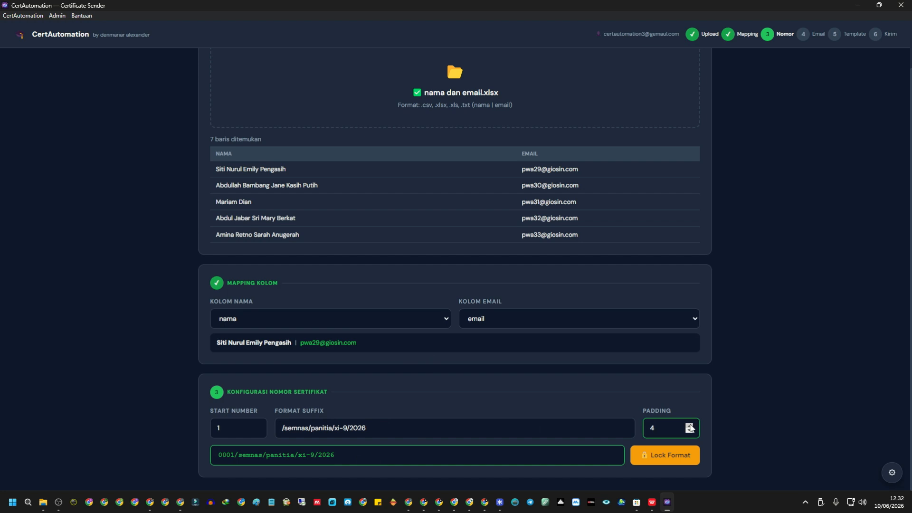
click(690, 426)
click(691, 431)
click(690, 431)
click(690, 432)
click(691, 431)
click(690, 425)
click(689, 425)
triple_click(256, 426)
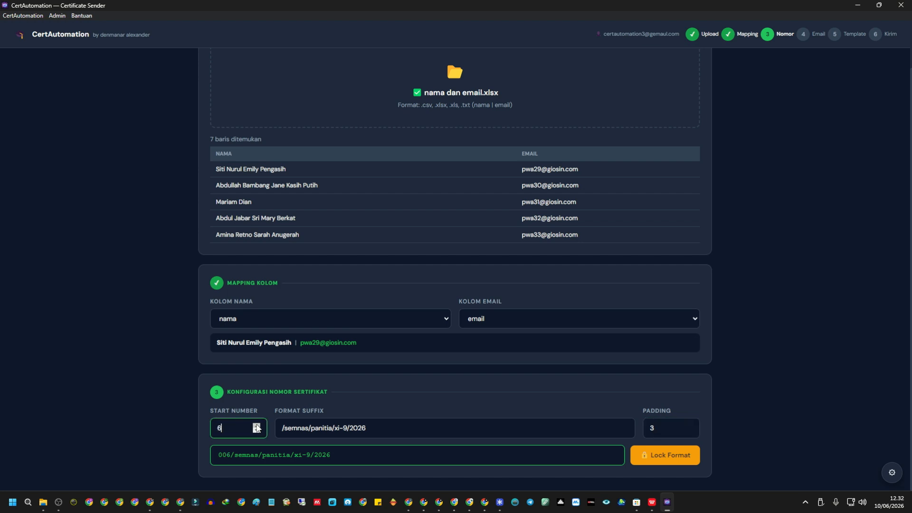
click(257, 431)
Change panitia to peserta and lock the 001/semnas/peserta/xi-9/2026 format.
drag(311, 428, 338, 427)
text(peserta)
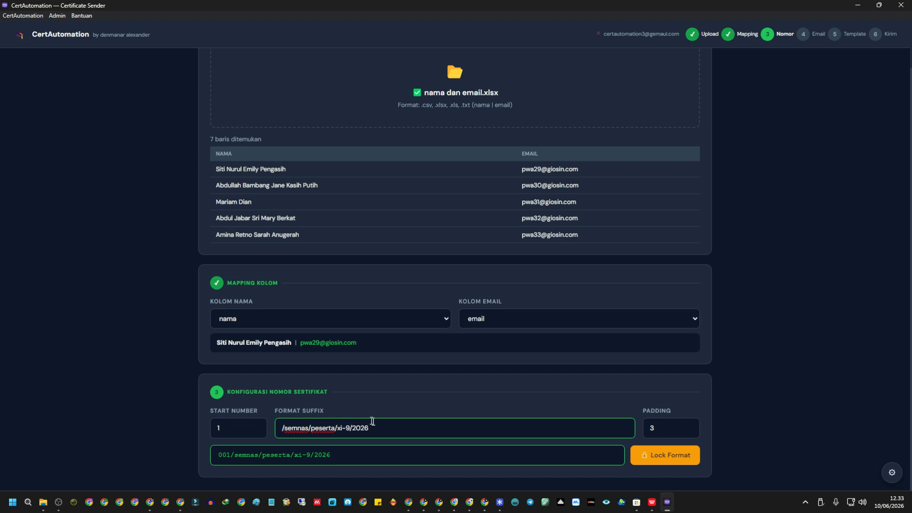
scroll(584, 265, up, 1)
scroll(574, 298, down, 1)
click(684, 455)
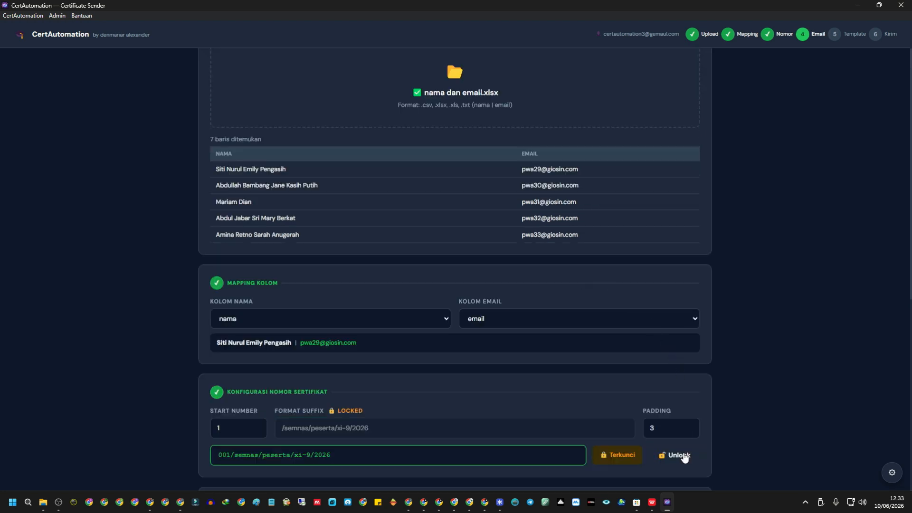
scroll(642, 257, down, 7)
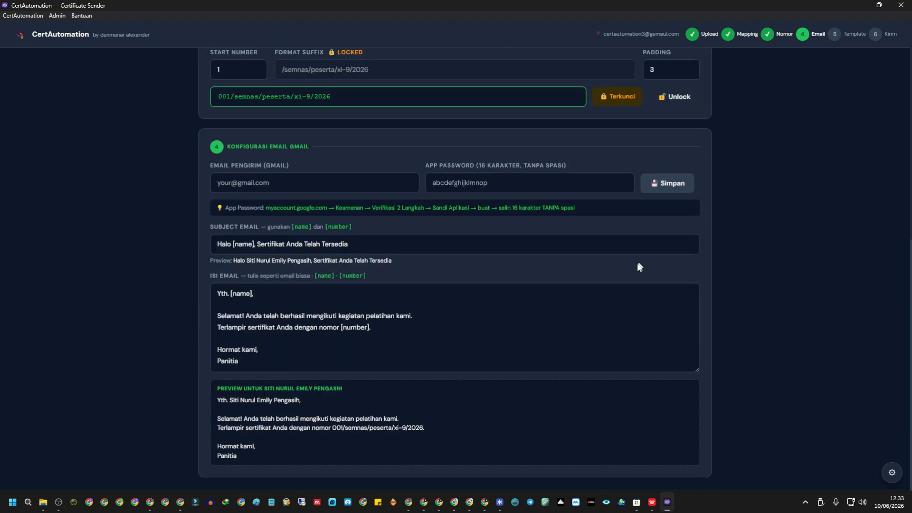
click(361, 179)
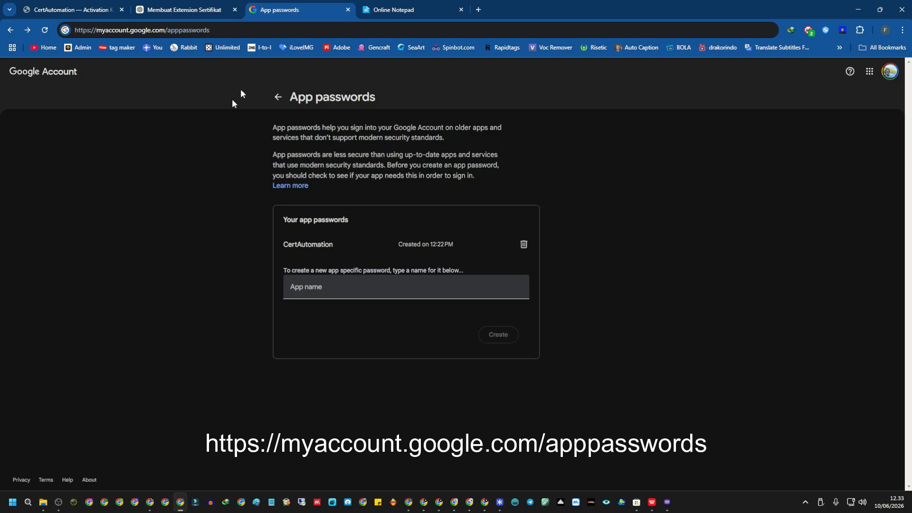
Reload the App passwords page and briefly check the Google account panel.
click(243, 29)
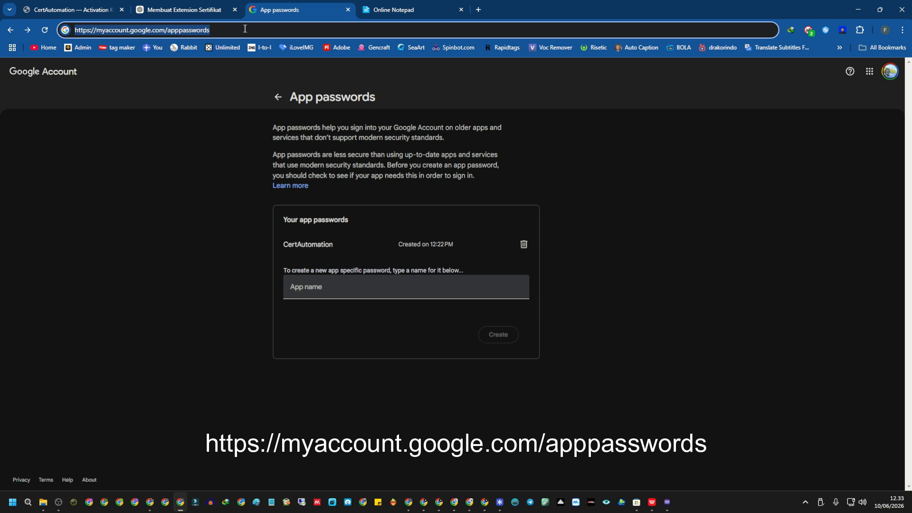
click(245, 30)
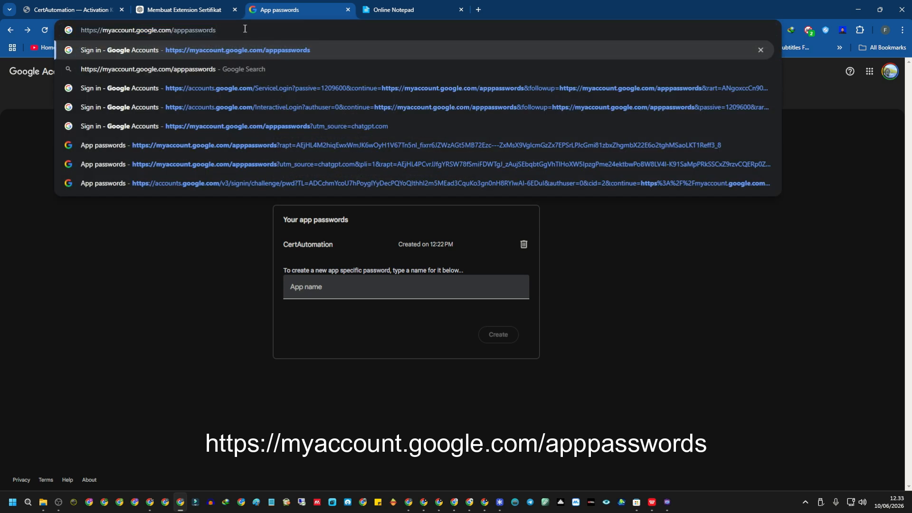
key(Return)
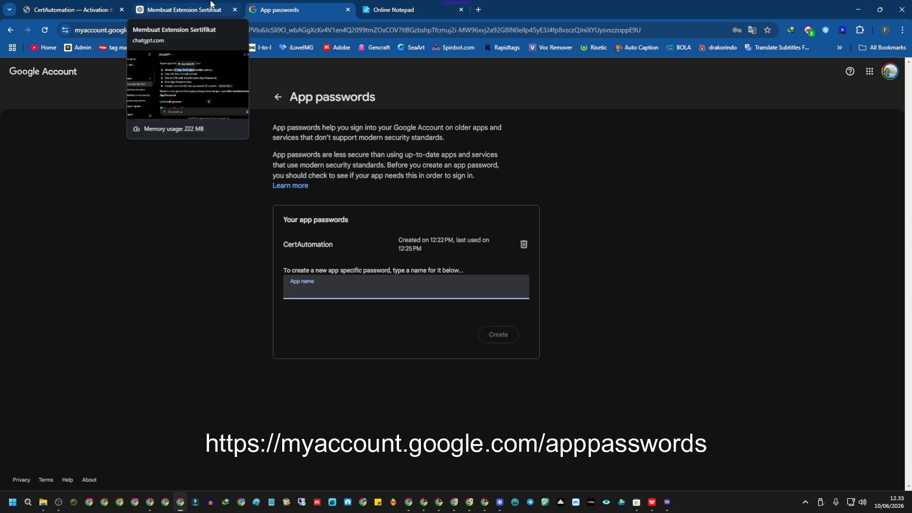
click(889, 72)
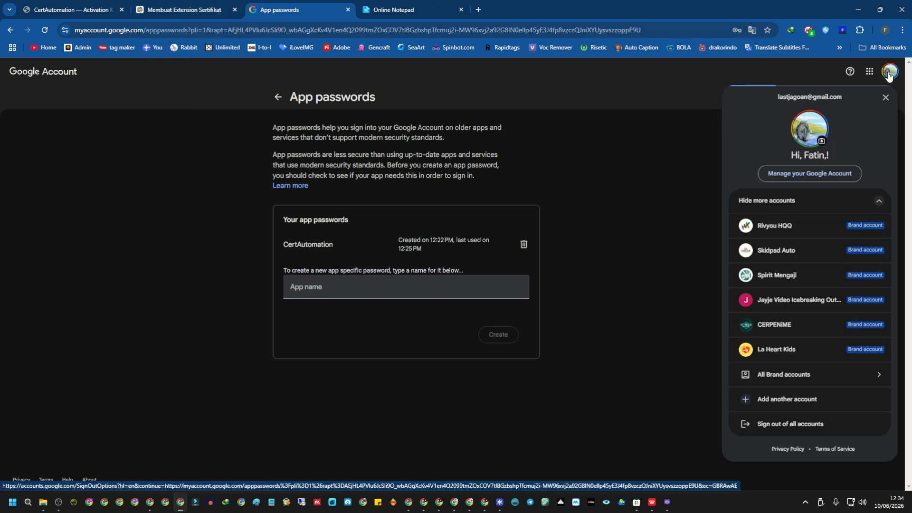
click(662, 86)
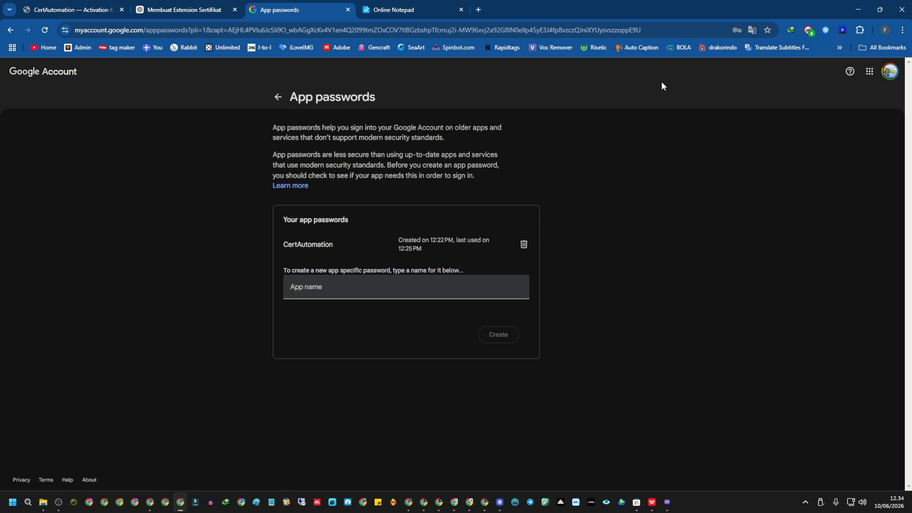
Open the Google Account Security & sign-in settings in a new tab.
click(478, 10)
click(897, 71)
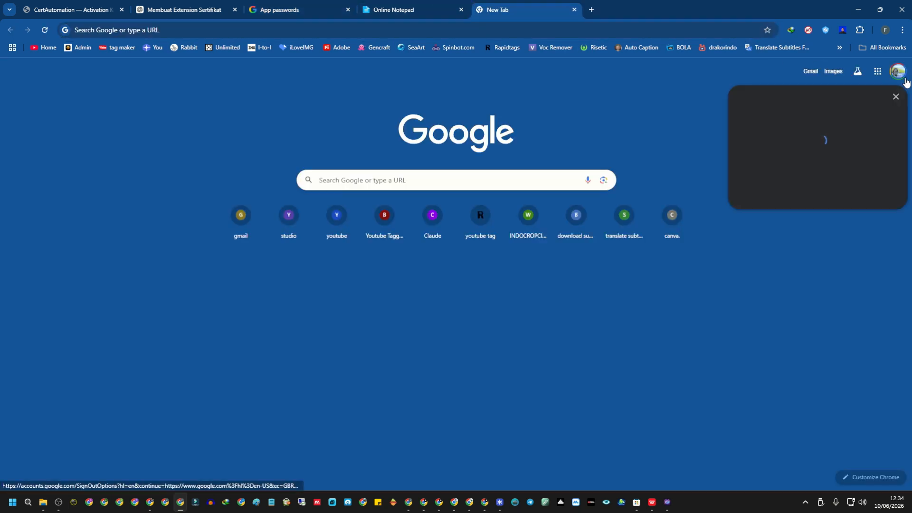
click(848, 177)
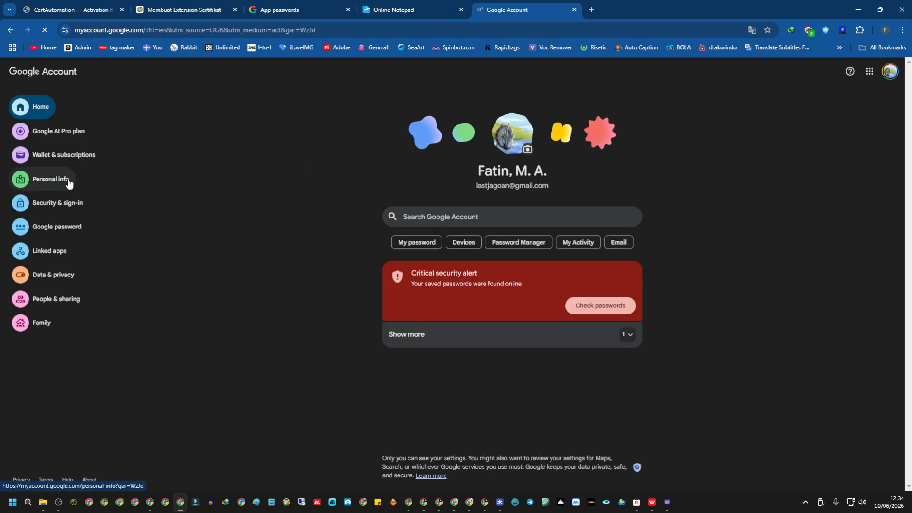
click(67, 198)
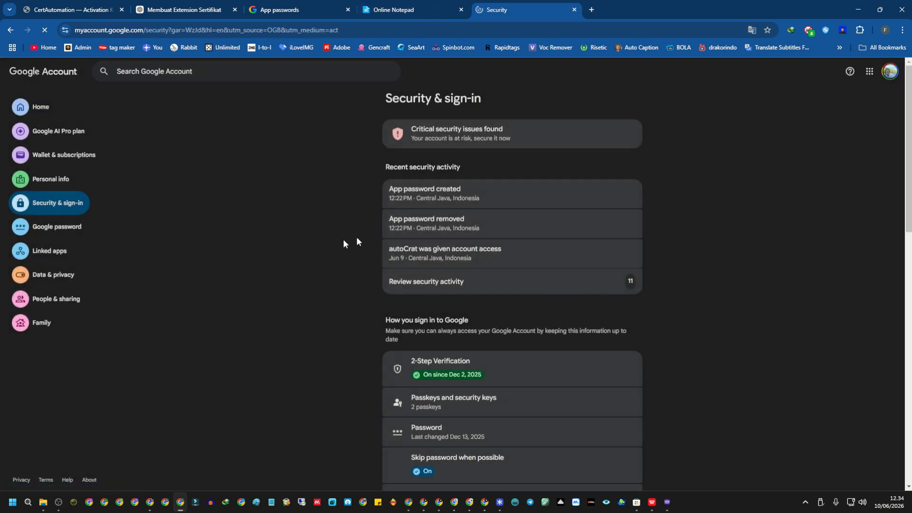
scroll(440, 304, down, 3)
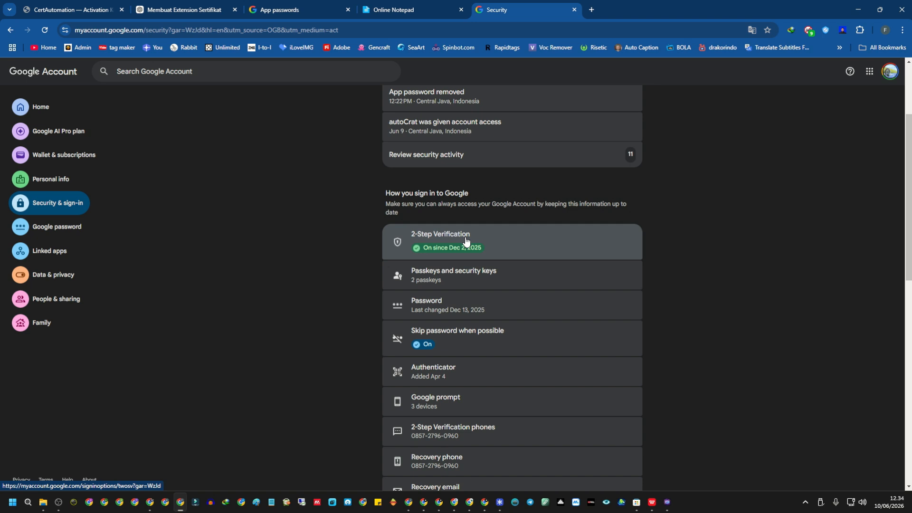
scroll(475, 243, up, 3)
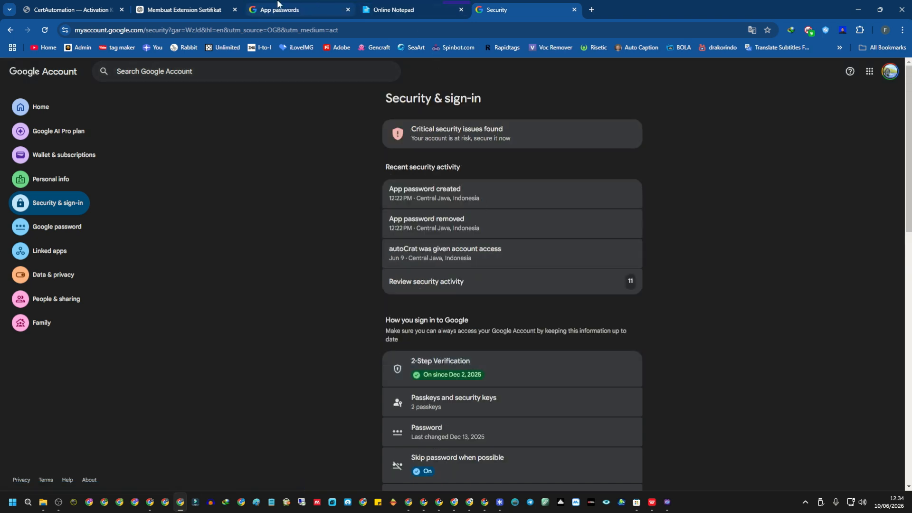
Go back to the App passwords page and select the CertAutomation entry.
click(668, 502)
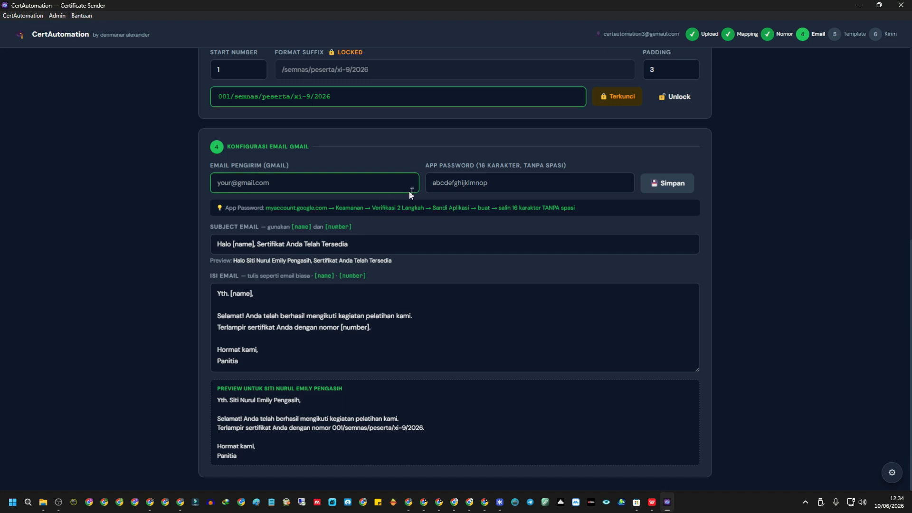
click(667, 503)
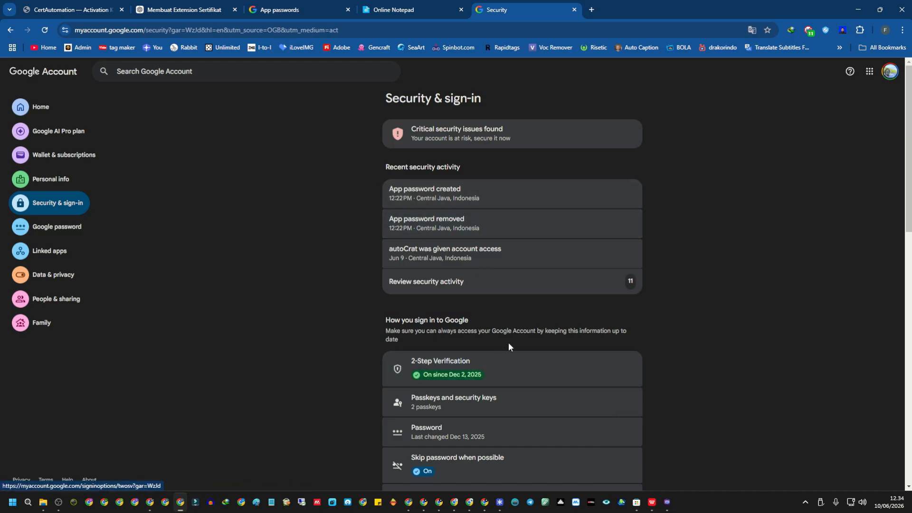
click(302, 5)
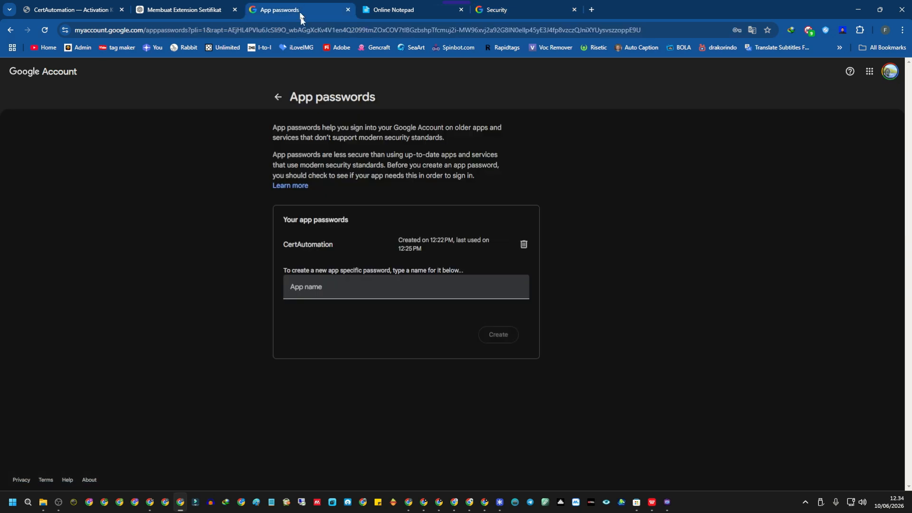
drag(280, 243, 338, 244)
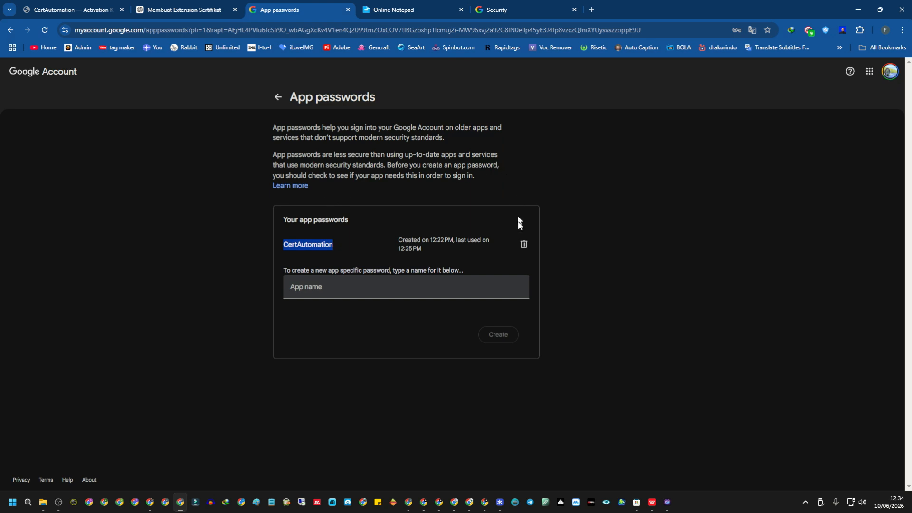
Revoke the old app password and create a new one named CertAutomation.
click(524, 244)
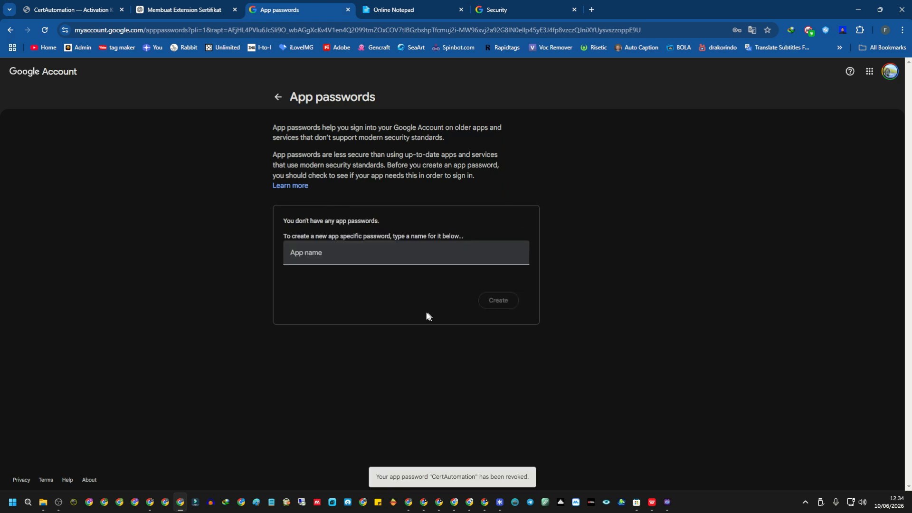
click(395, 251)
text(Ce)
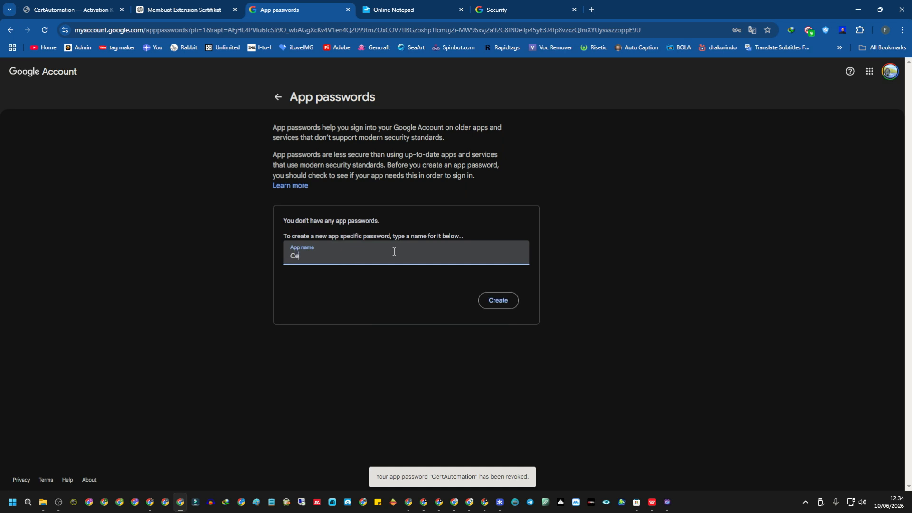
text(rtAutomation)
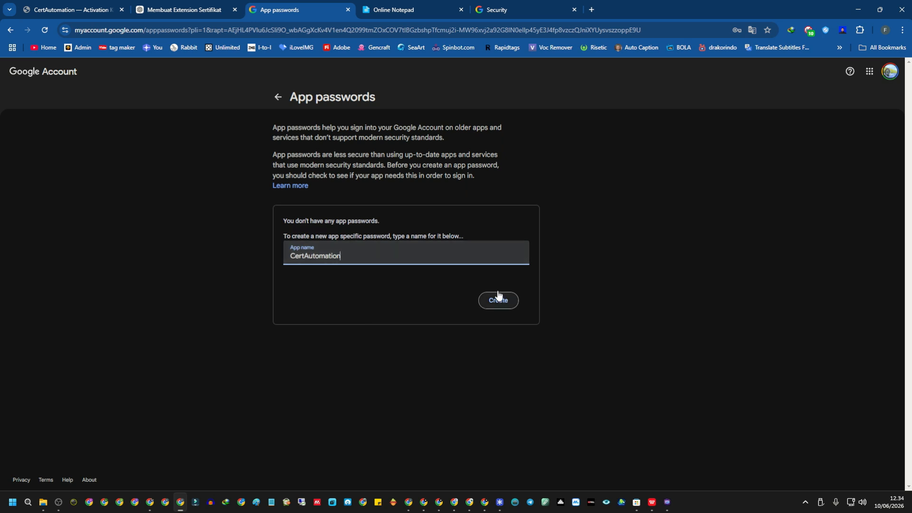
click(503, 304)
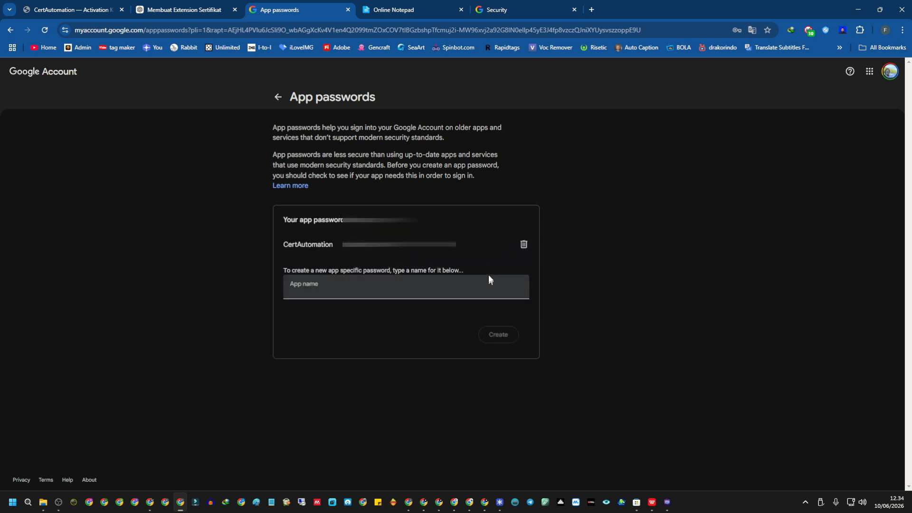
Copy the newly generated 16-character app password.
drag(507, 245, 352, 241)
right_click(452, 241)
click(471, 246)
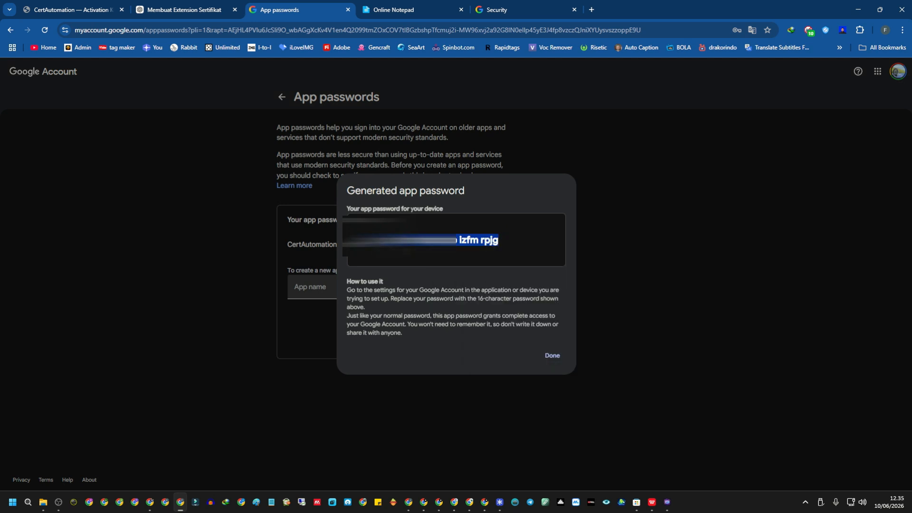
right_click(461, 243)
click(486, 254)
right_click(476, 243)
click(494, 252)
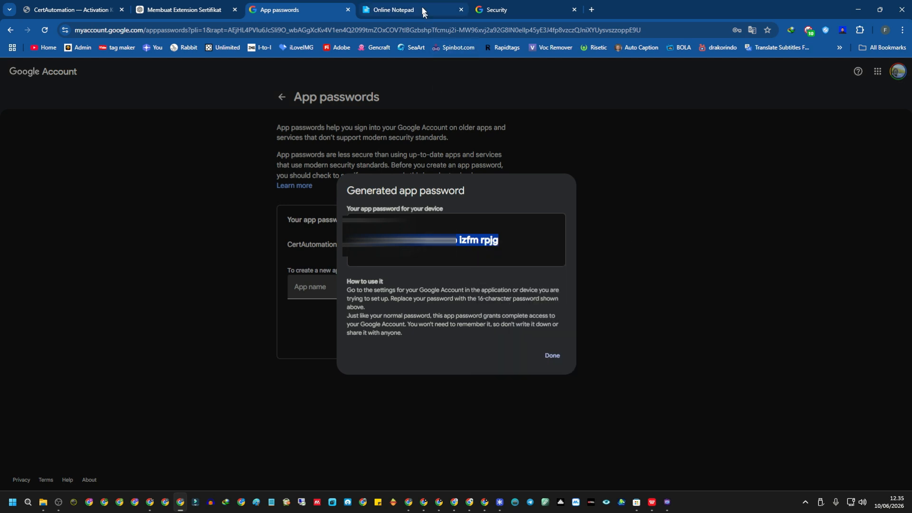
Paste the app password into Online Notepad, remove its spaces, and copy the result.
click(421, 5)
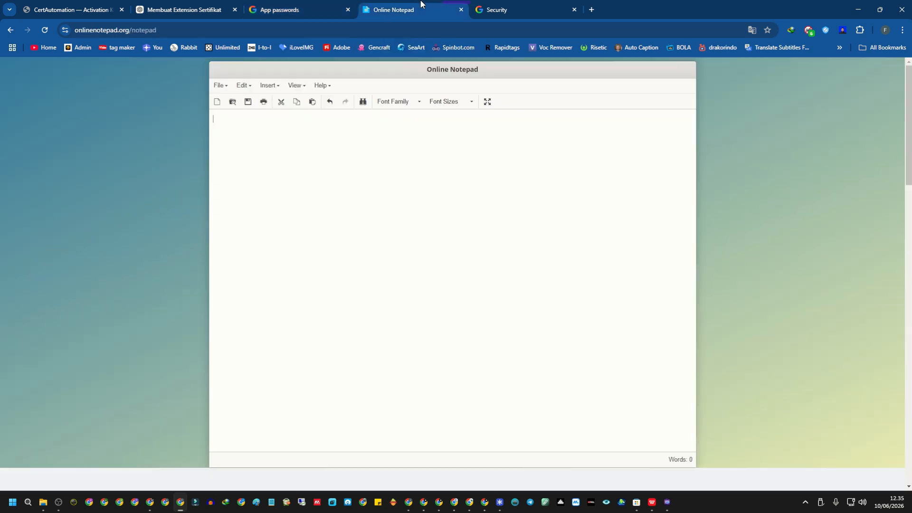
key(ctrl+v)
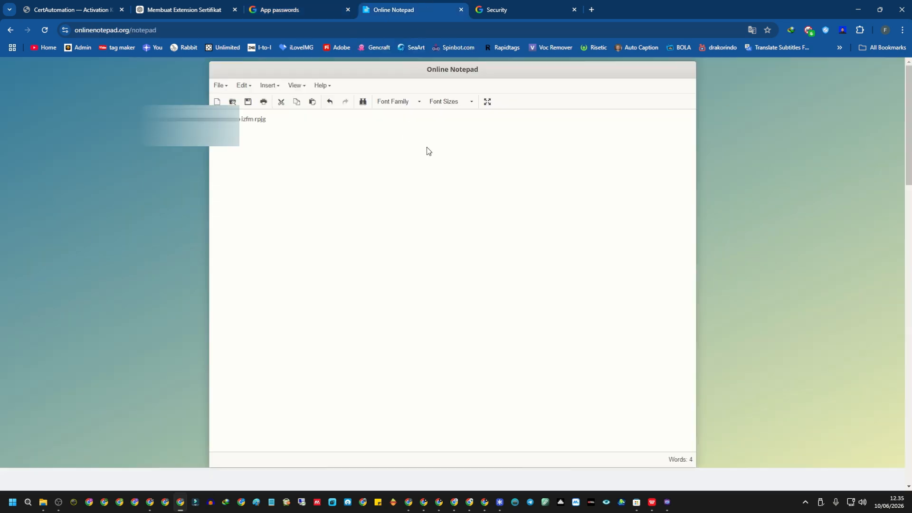
key(BackSpace)
key(BackSpace)
key(ctrl+a)
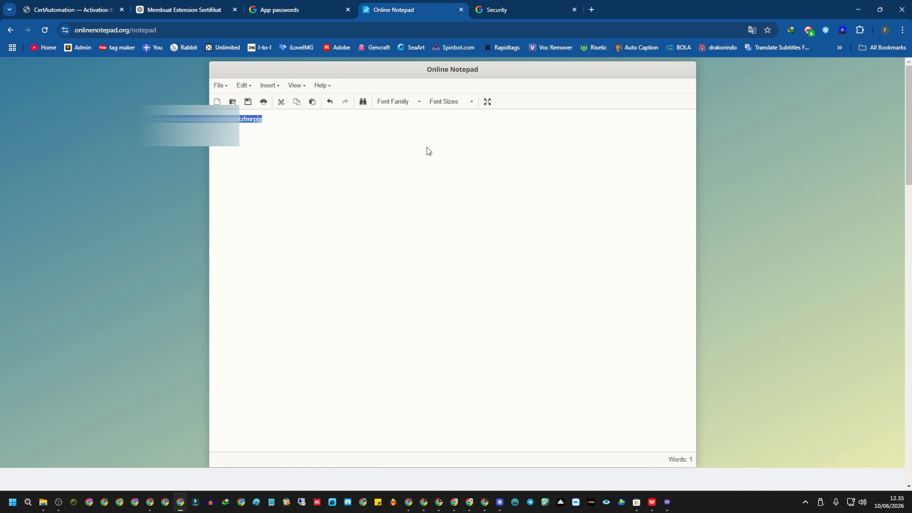
right_click(258, 121)
click(298, 166)
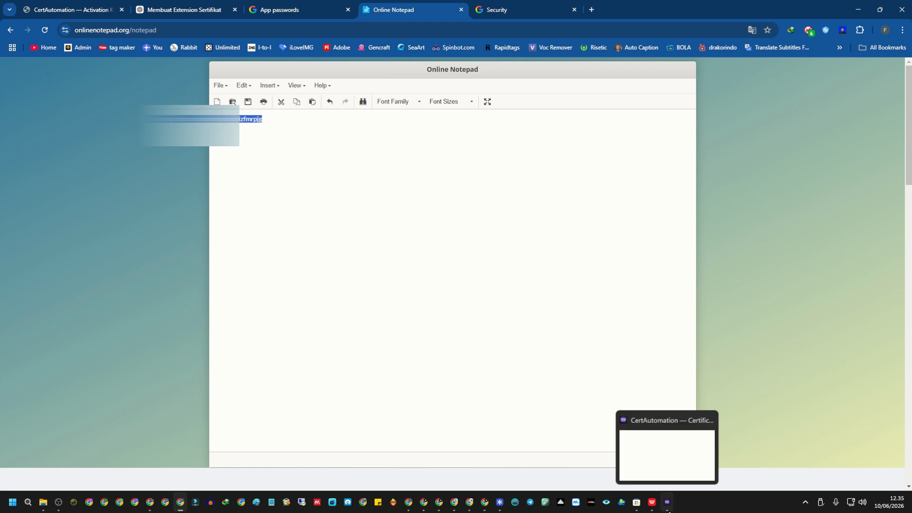
click(667, 502)
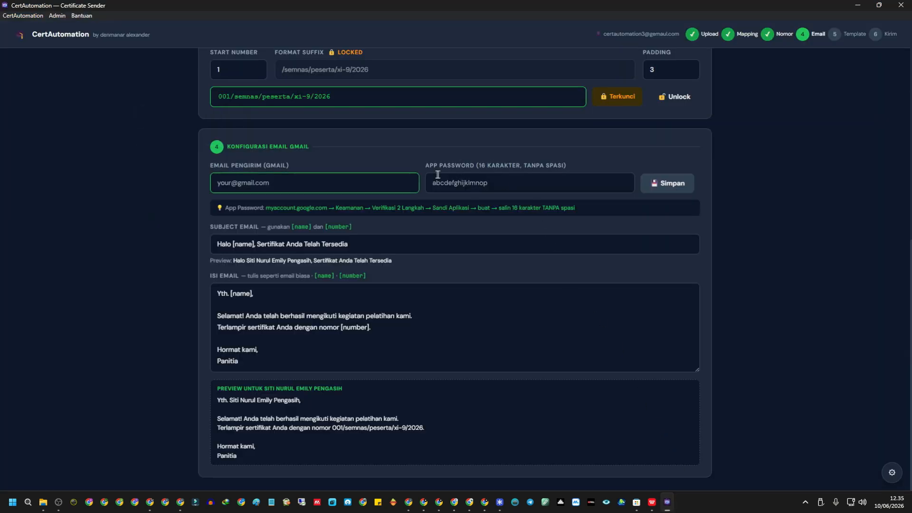
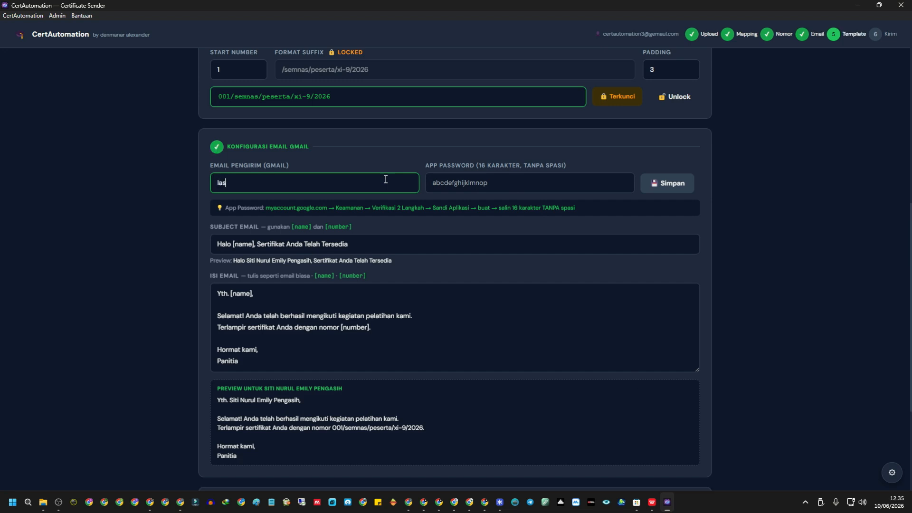
Enter the sender's Gmail address, paste the app password, and save with Simpan.
click(495, 187)
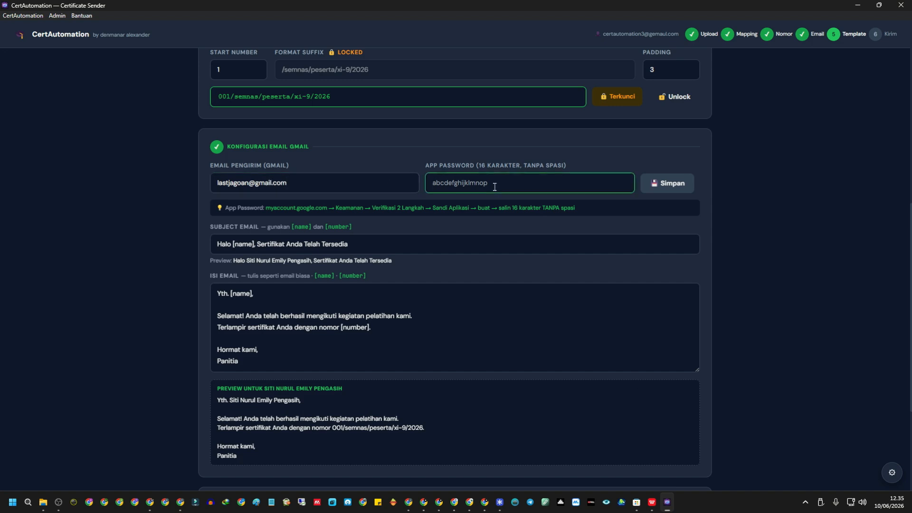
drag(566, 166, 482, 164)
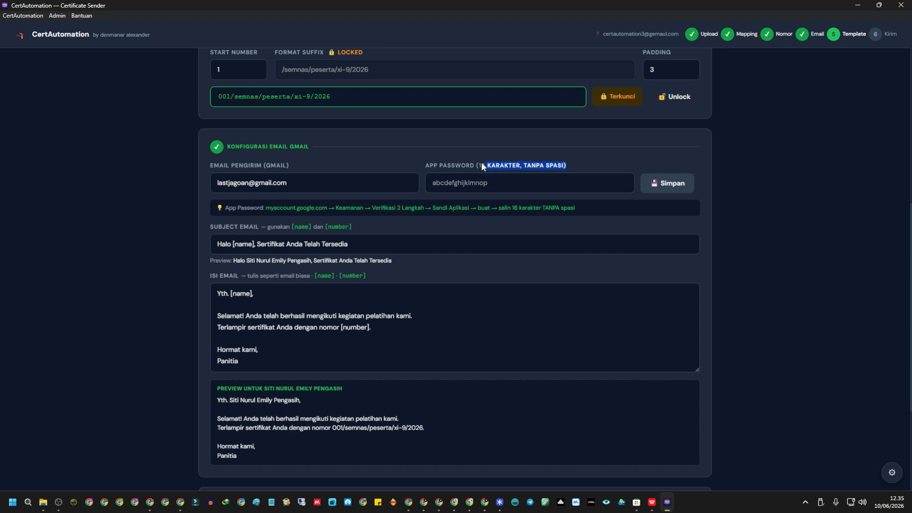
click(509, 183)
key(ctrl+v)
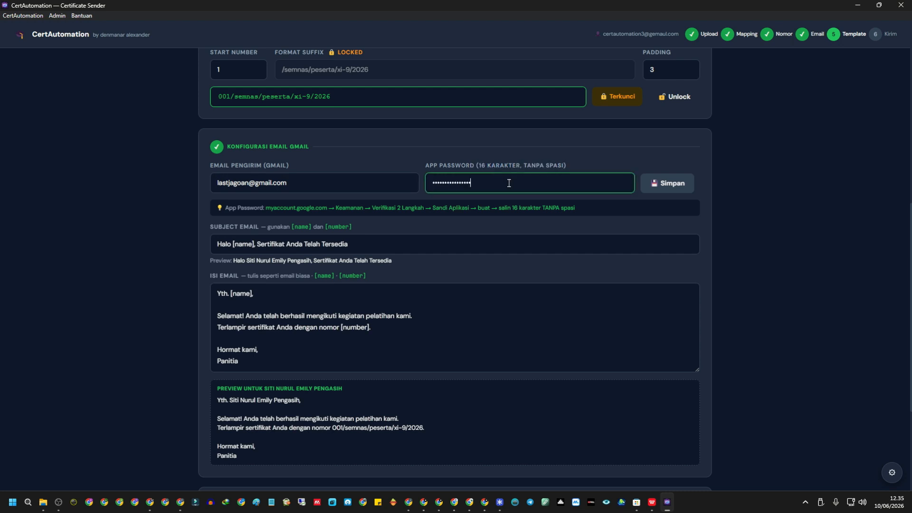
click(686, 188)
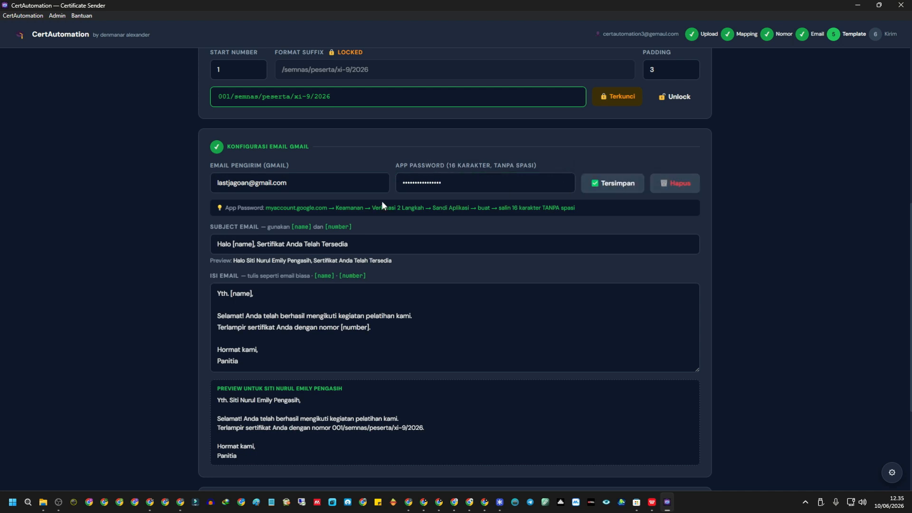
scroll(308, 287, down, 3)
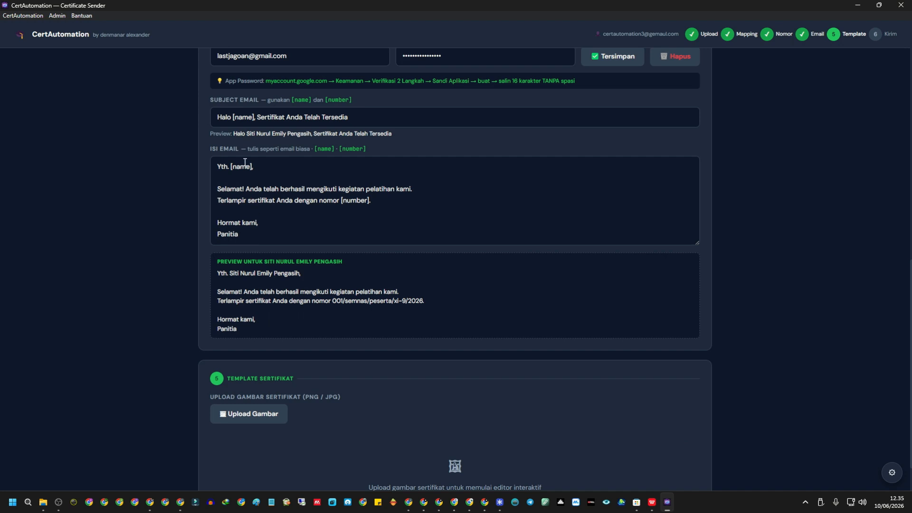
scroll(245, 163, up, 3)
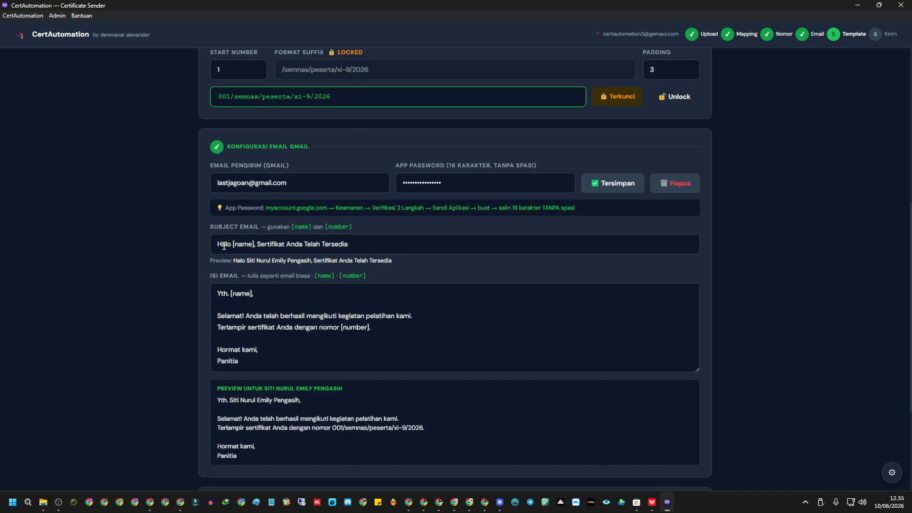
scroll(380, 249, up, 9)
drag(521, 192, 173, 270)
scroll(173, 269, down, 8)
click(231, 247)
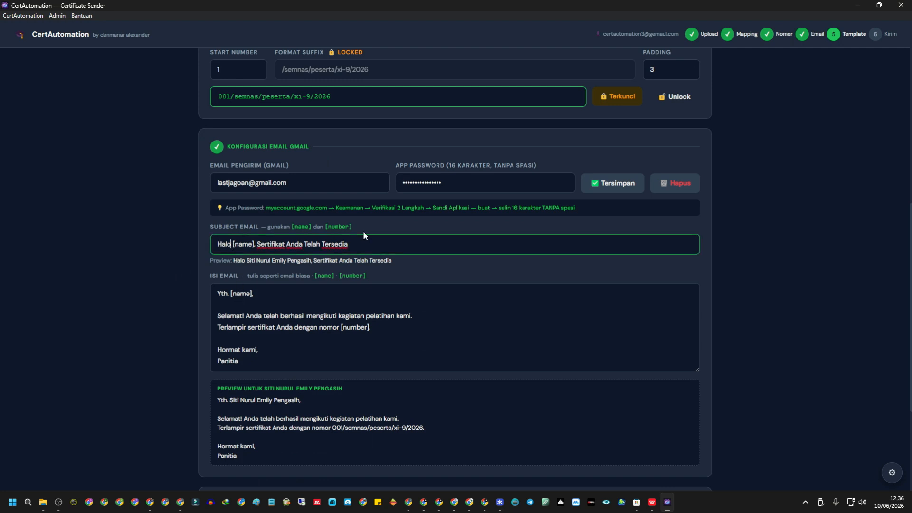
key(Right)
key(Right)
key(Right)
key(Right)
key(Right)
key(Right)
scroll(362, 231, up, 9)
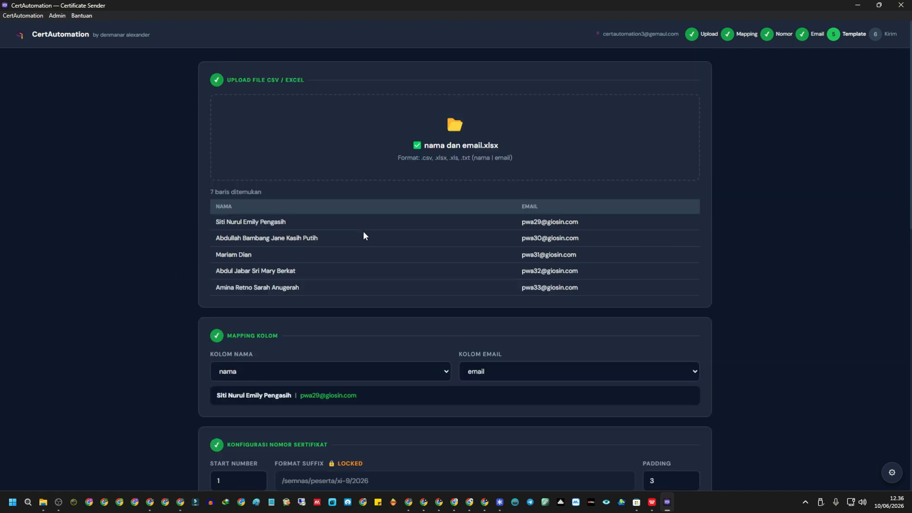
drag(214, 223, 309, 249)
click(252, 252)
scroll(252, 252, down, 10)
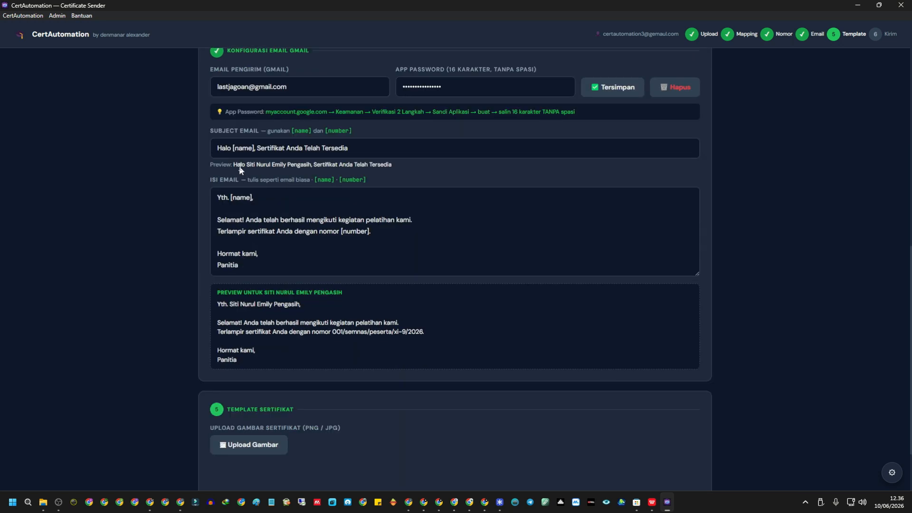
click(252, 148)
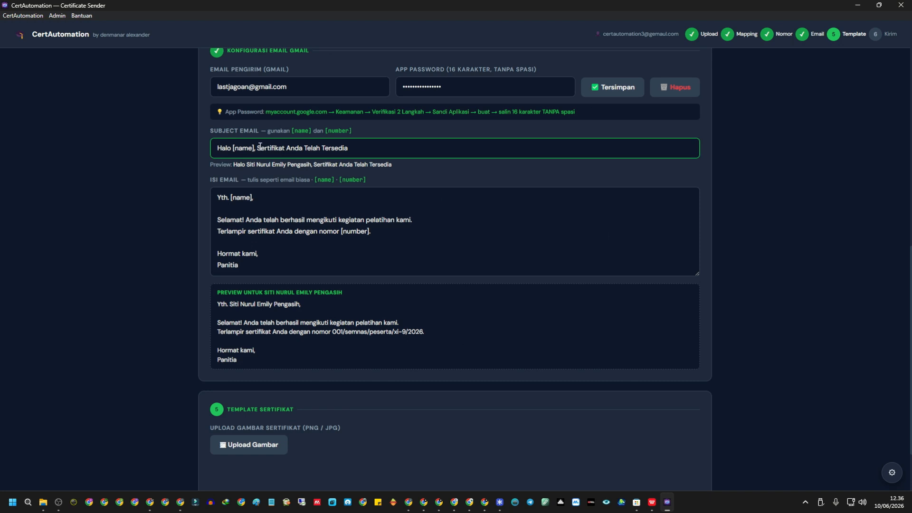
Change the subject to 'Halo [name], terimakasih telah mengikuti kegiatan seminar'.
drag(261, 147, 377, 162)
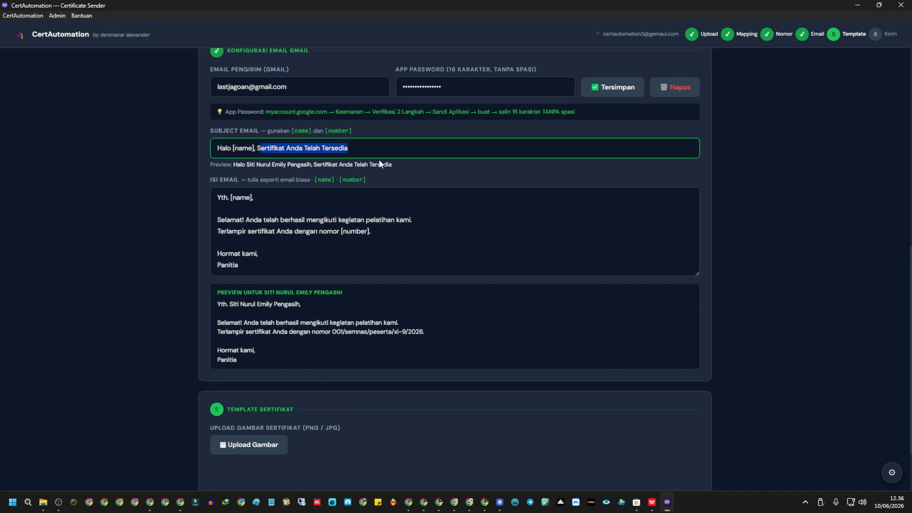
key(End)
key(BackSpace)
key(BackSpace)
key(BackSpace)
key(BackSpace)
key(BackSpace)
key(BackSpace)
key(BackSpace)
key(BackSpace)
key(BackSpace)
key(BackSpace)
key(BackSpace)
key(BackSpace)
key(BackSpace)
key(BackSpace)
key(BackSpace)
key(BackSpace)
key(BackSpace)
key(BackSpace)
key(BackSpace)
key(BackSpace)
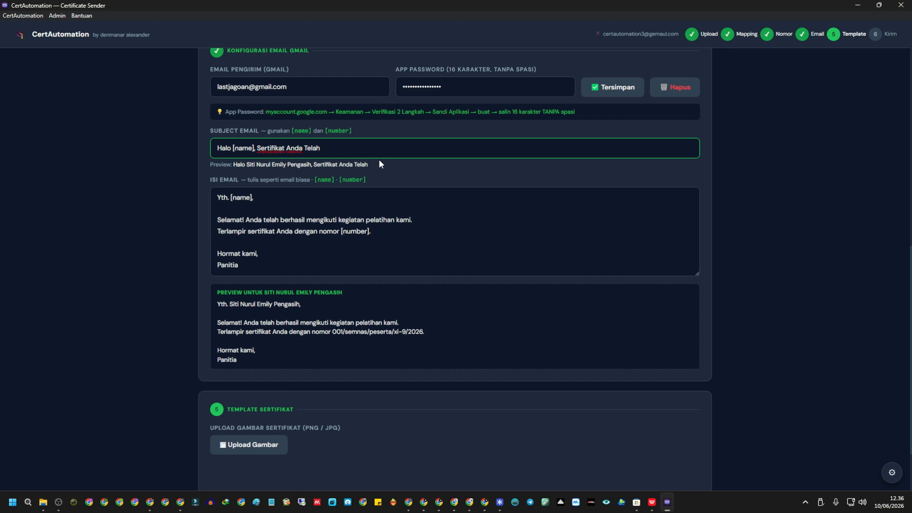
text(terima)
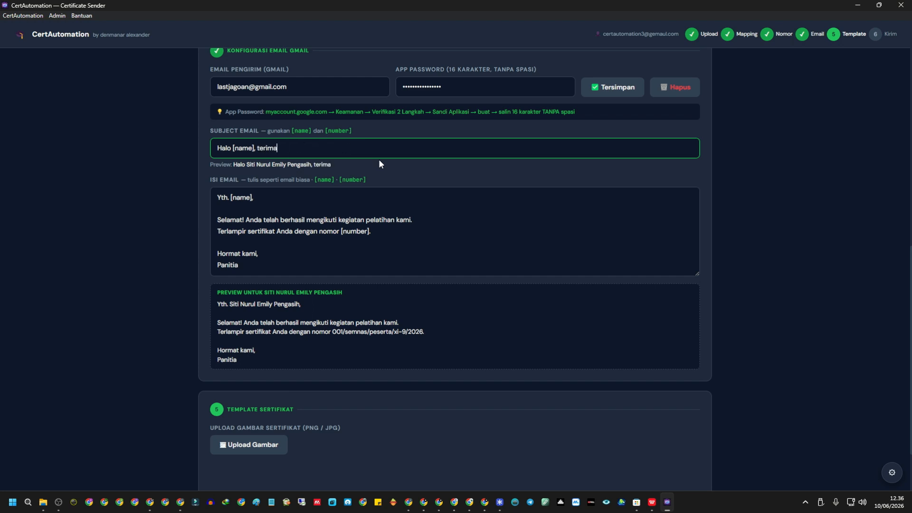
text(kasih telah ,eg)
key(BackSpace)
key(BackSpace)
key(BackSpace)
key(BackSpace)
text(meng)
key(BackSpace)
key(BackSpace)
key(BackSpace)
key(BackSpace)
text(mengikuti)
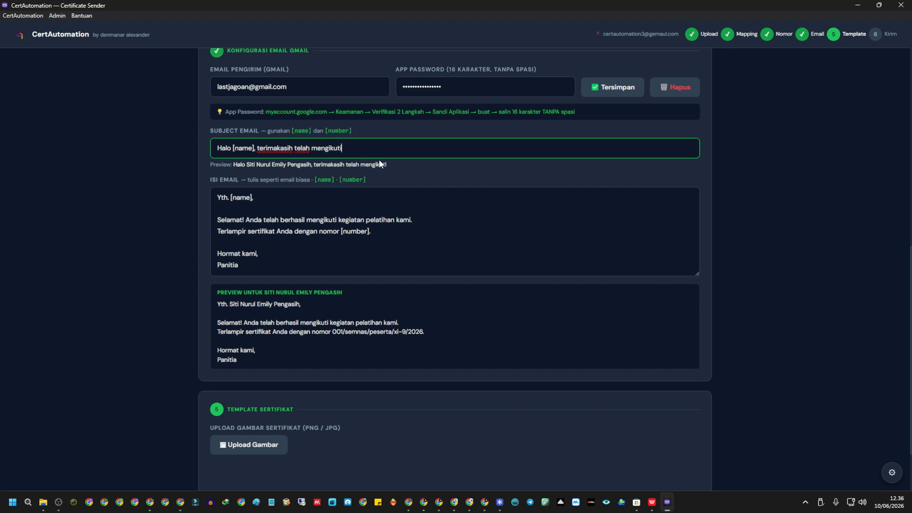
text( kegiatan seminat)
Make the body greeting read 'Yth. Bapak/Ibu [name],'.
click(229, 198)
text(Bapak)
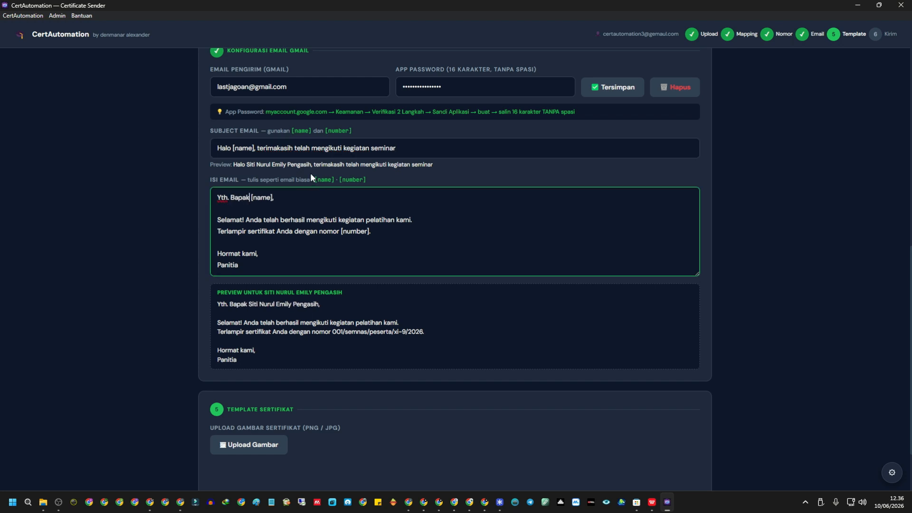
key(BackSpace)
key(BackSpace)
key(BackSpace)
key(BackSpace)
key(BackSpace)
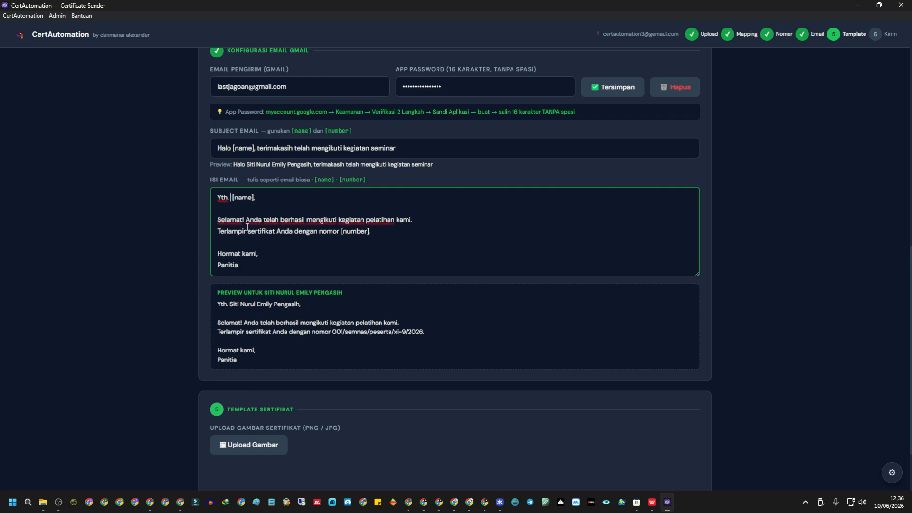
text(Bapak/Ibu)
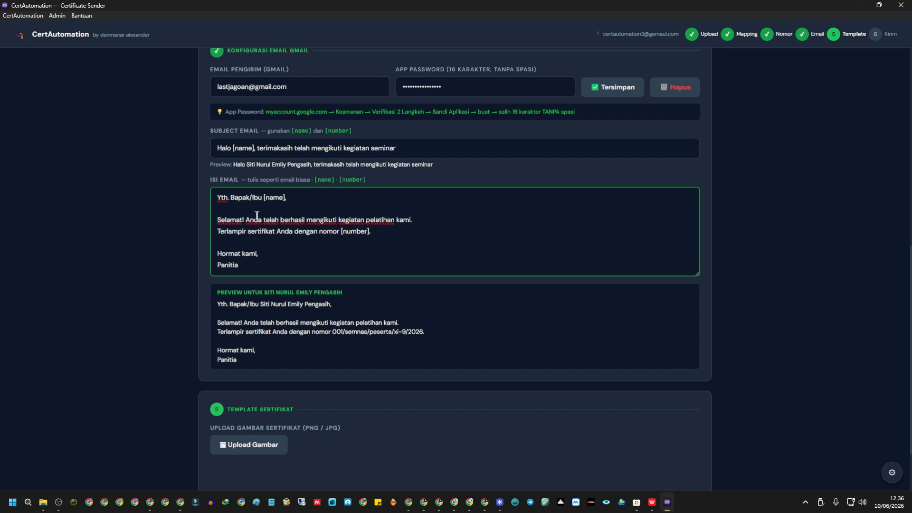
drag(264, 198, 286, 196)
drag(260, 305, 329, 301)
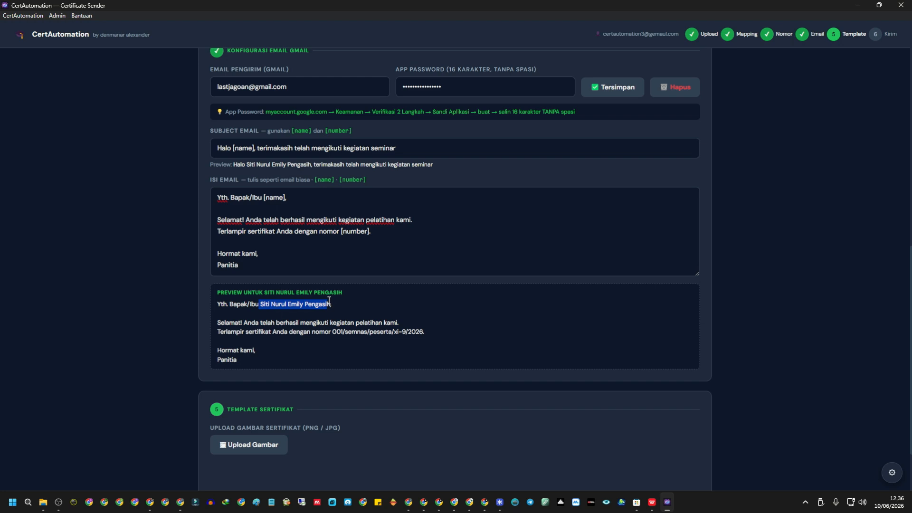
scroll(337, 247, up, 15)
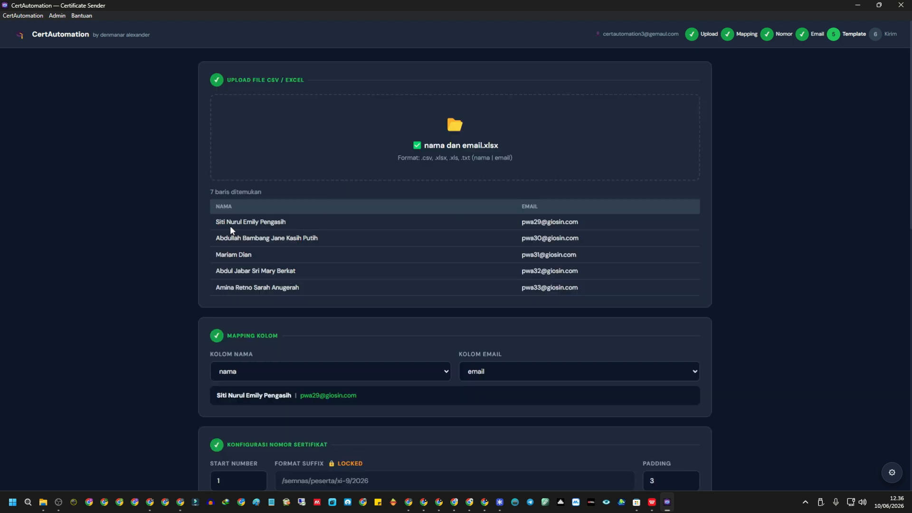
drag(216, 222, 302, 228)
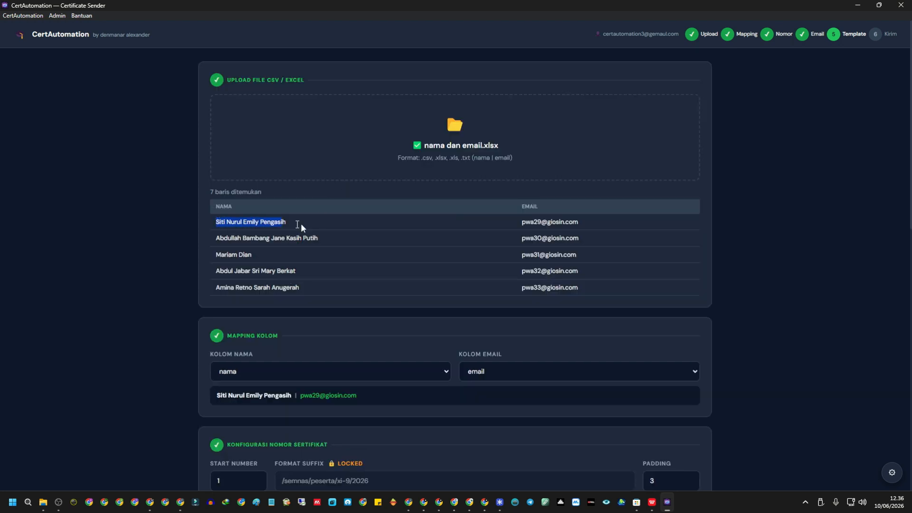
click(216, 243)
drag(217, 242, 329, 237)
click(205, 259)
drag(205, 259, 325, 272)
click(226, 267)
click(288, 326)
Delete the 'Terlampir sertifikat…[number].' line from the email body.
scroll(285, 328, down, 10)
click(270, 117)
click(357, 151)
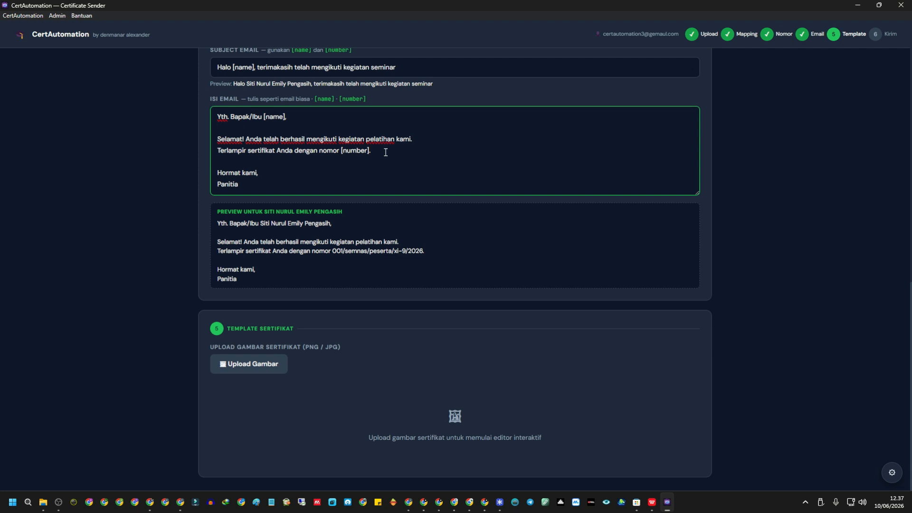
drag(385, 152, 200, 157)
key(BackSpace)
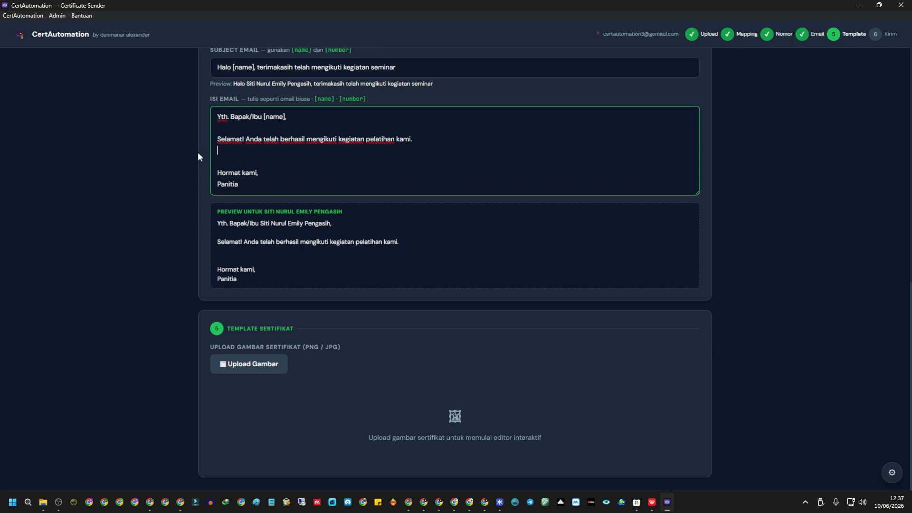
key(Delete)
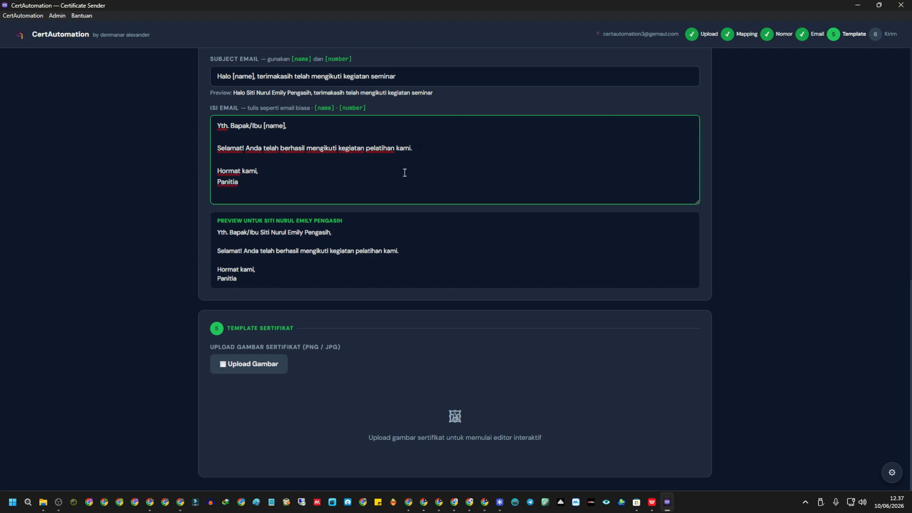
Add the line 'semoga kita bisa bertemu lagi di lain kesempatan' to the body.
key(Return)
text(semog)
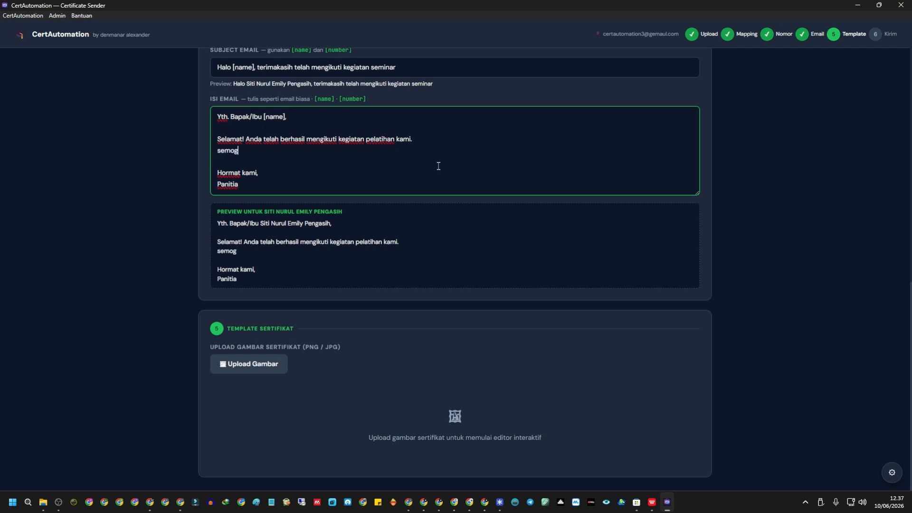
text(a kita bisa bertemu lagi di lain kesempatan)
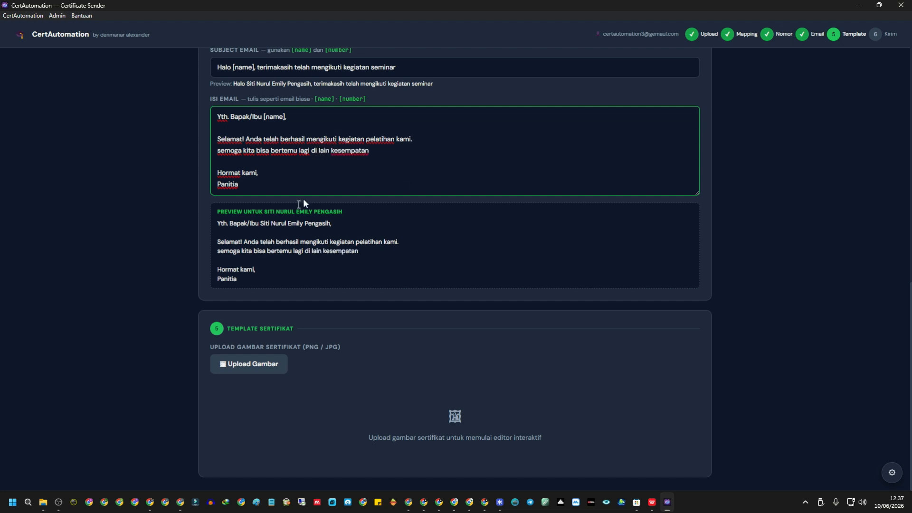
click(340, 251)
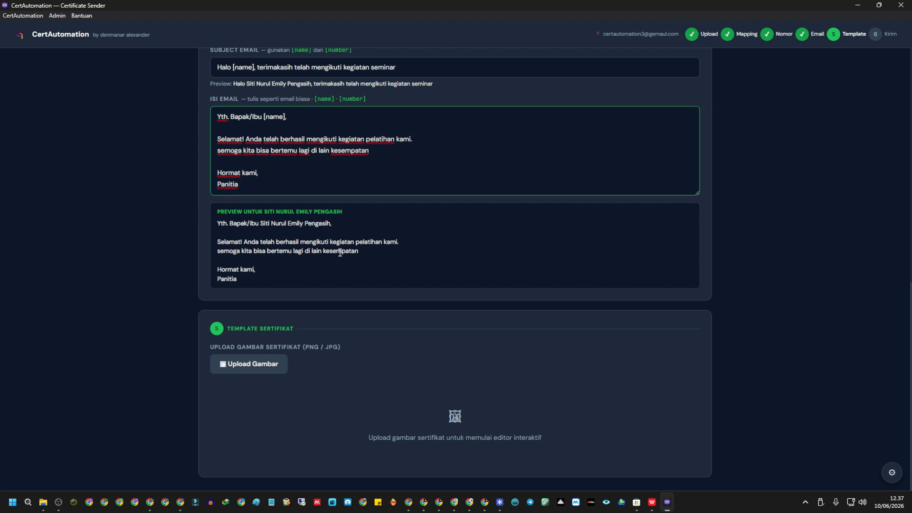
scroll(313, 228, up, 3)
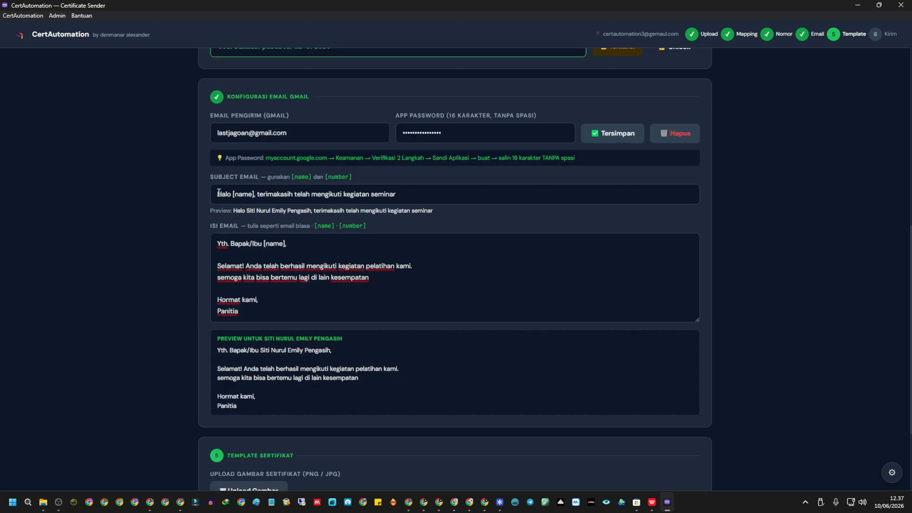
drag(217, 194, 434, 196)
scroll(484, 217, down, 3)
click(260, 202)
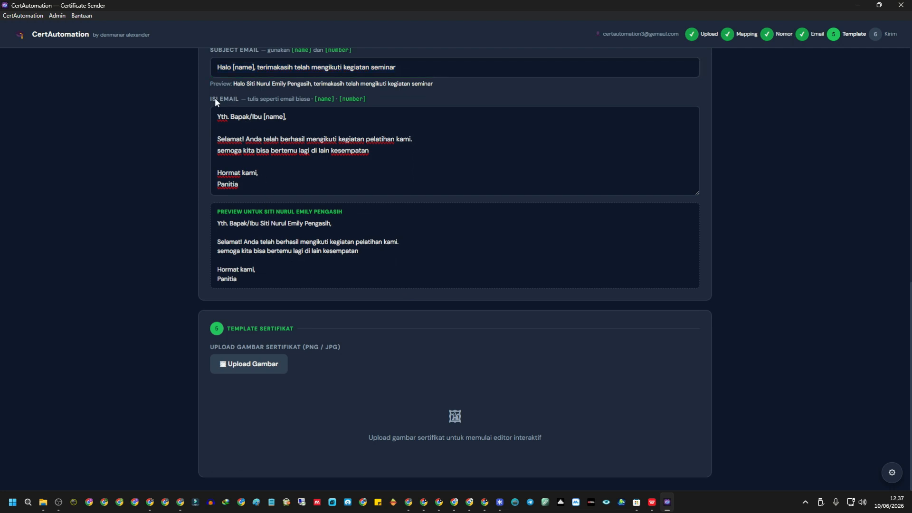
Upload template sertifikat.png from Downloads as the 2000×1414 certificate image.
click(264, 364)
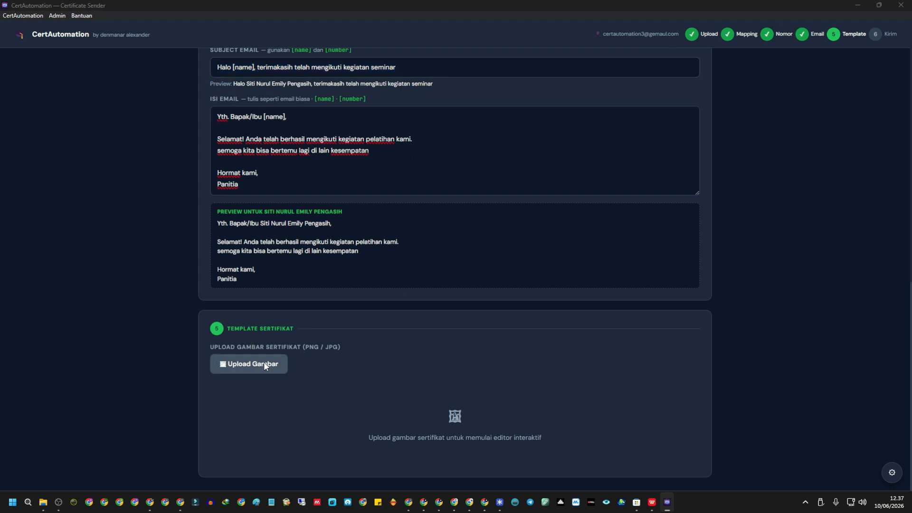
scroll(247, 140, down, 4)
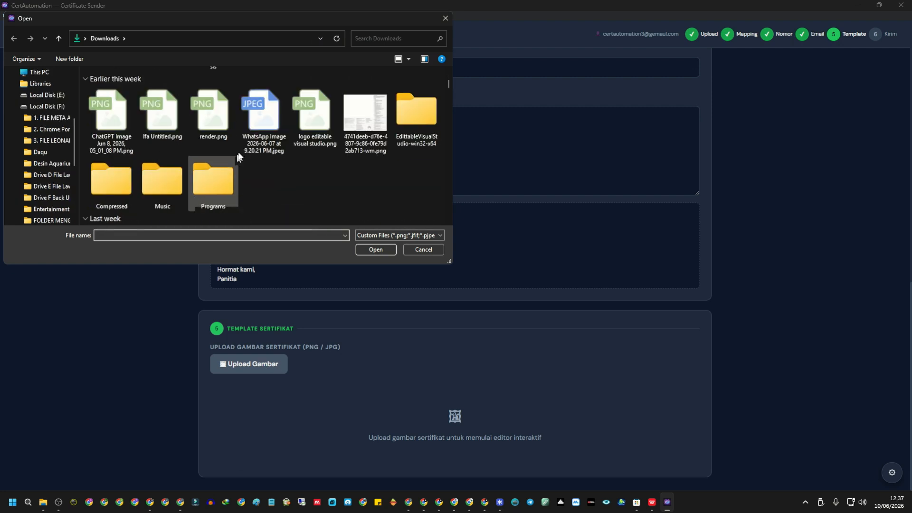
scroll(247, 141, down, 1)
scroll(246, 141, up, 4)
click(371, 39)
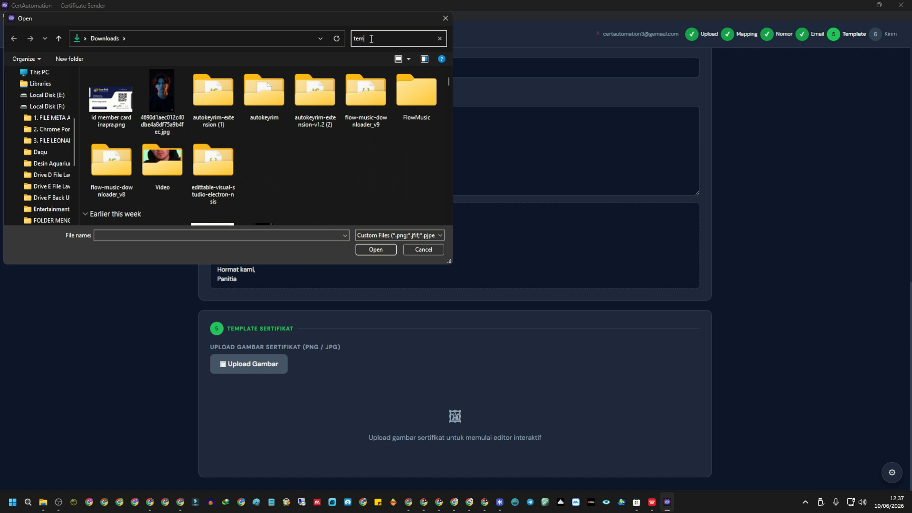
scroll(195, 151, down, 8)
scroll(133, 136, up, 3)
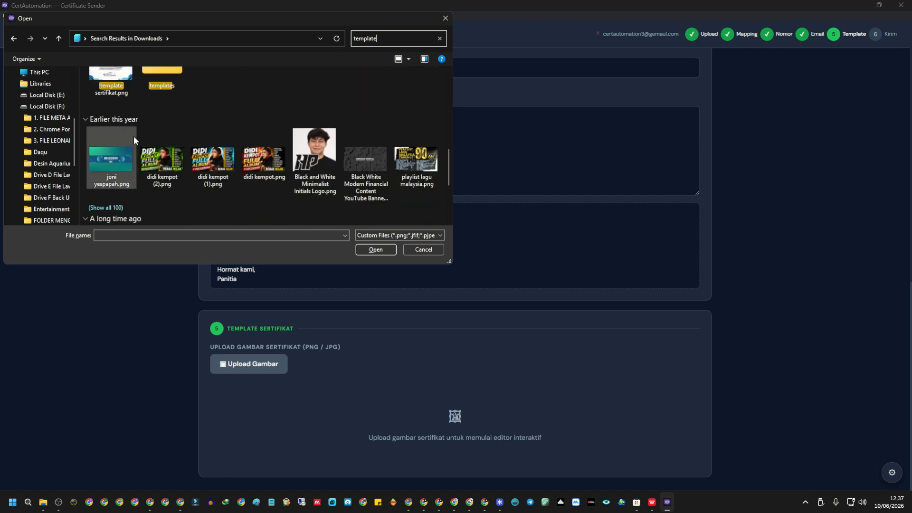
double_click(112, 106)
Resize the recipient name layer to size 89 in Georgia so it spans the name line.
scroll(376, 193, down, 5)
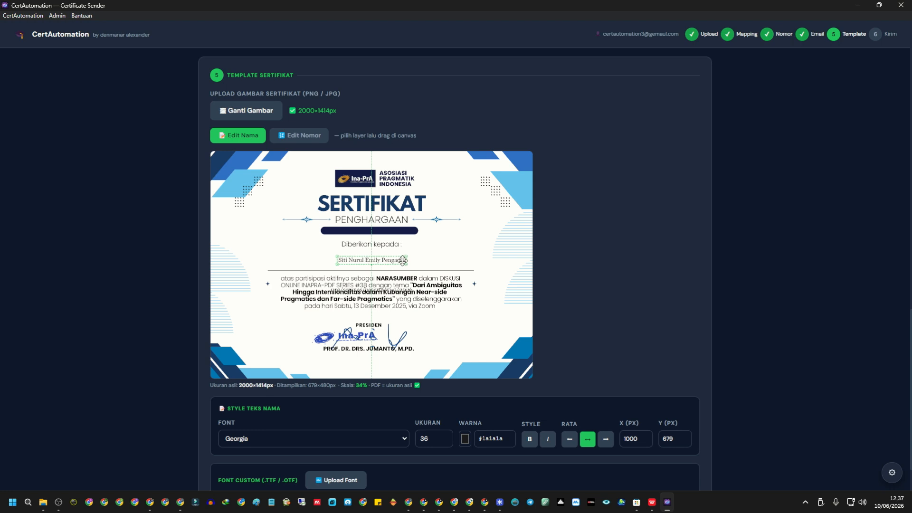
drag(405, 262, 418, 272)
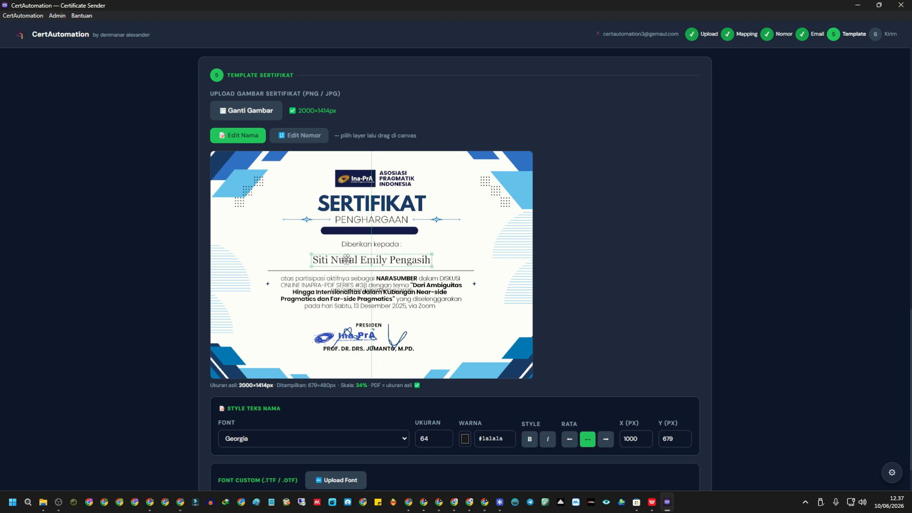
drag(313, 254, 288, 251)
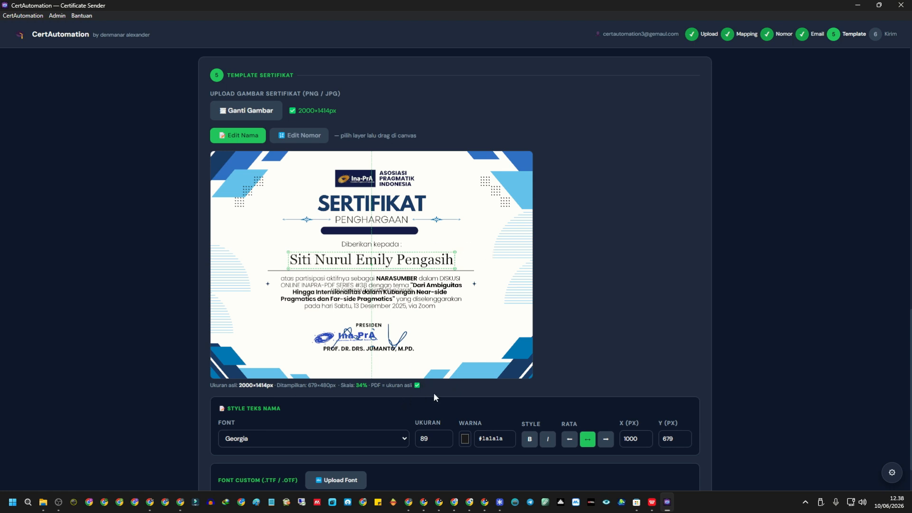
Set the certificate number to size 90, move it above 'Diberikan kepada', then shrink it to 34.
click(304, 139)
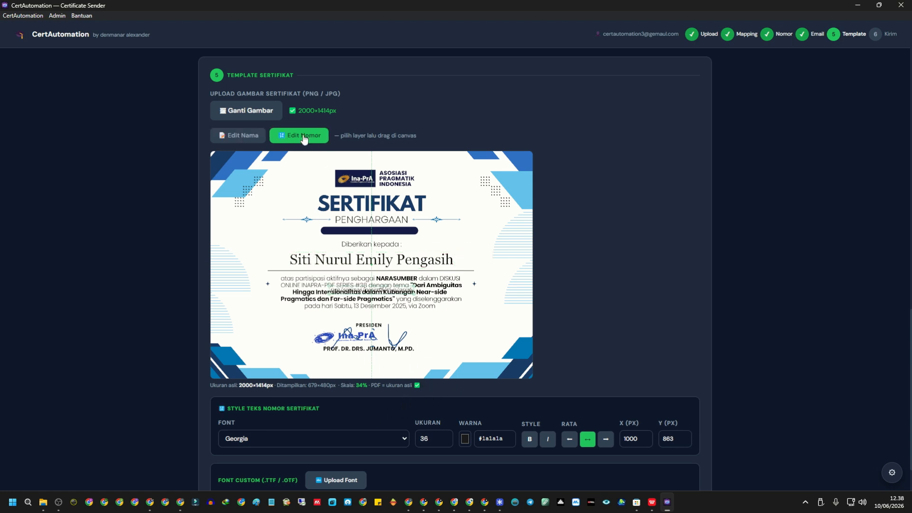
double_click(424, 438)
text(90)
key(Tab)
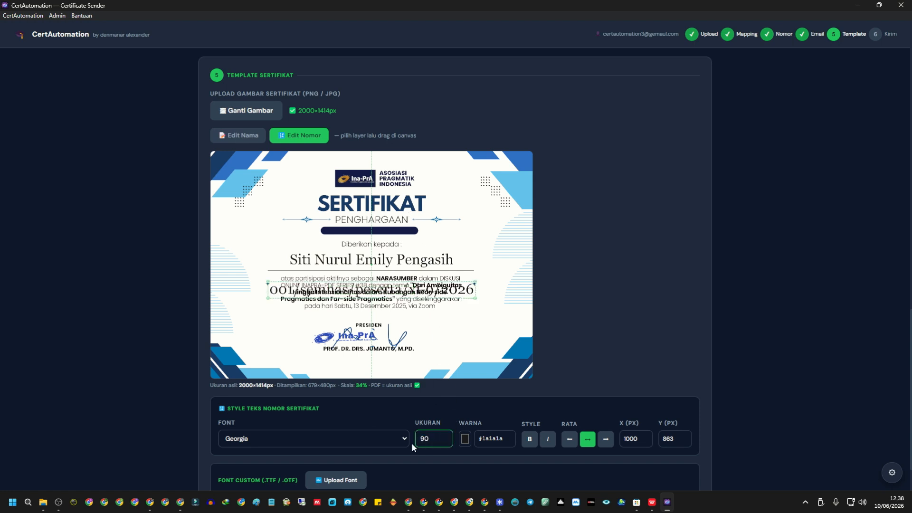
drag(448, 254, 441, 240)
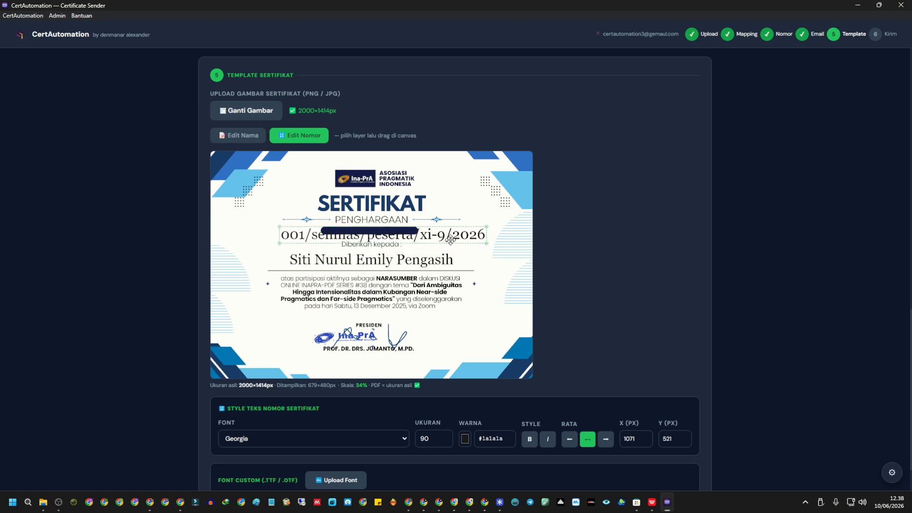
scroll(441, 240, down, 7)
scroll(441, 240, down, 20)
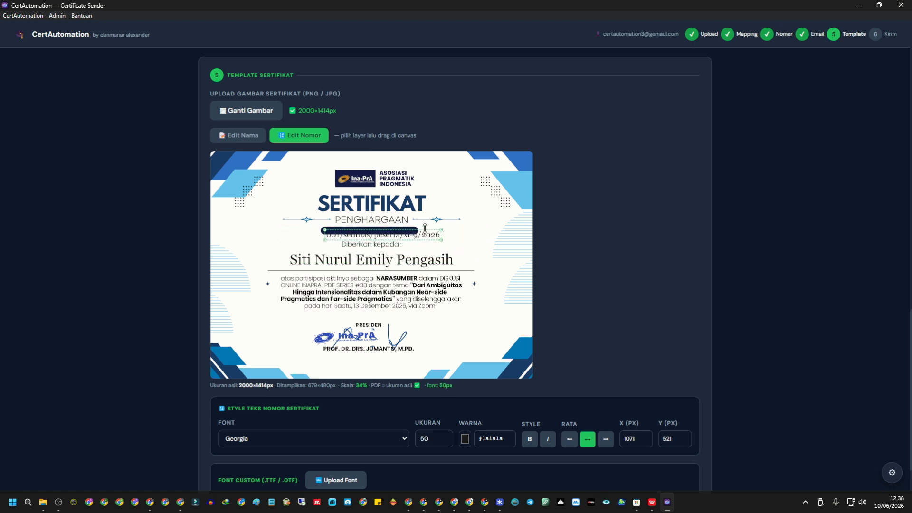
drag(411, 238, 402, 233)
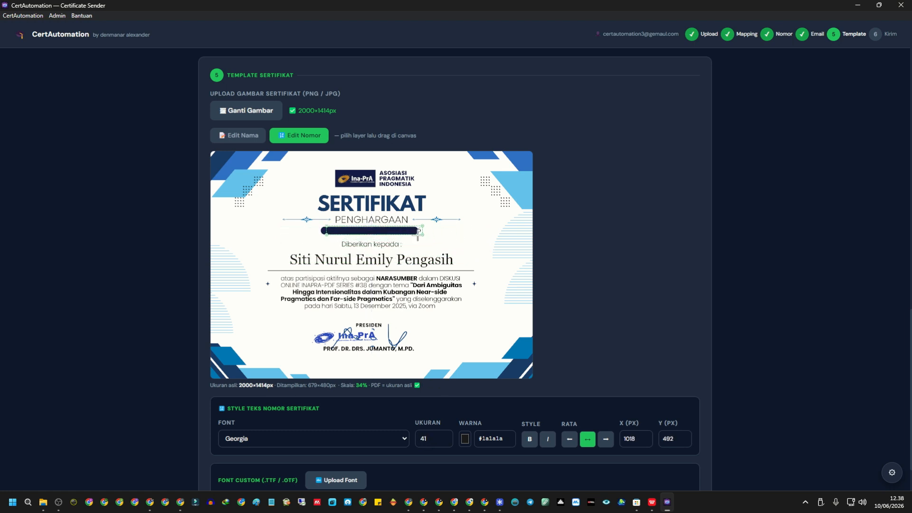
Colour the certificate number white (#ffffff) and nudge it slightly left to X 989, Y 492.
click(465, 438)
click(460, 311)
click(421, 234)
scroll(421, 234, down, 3)
scroll(422, 234, down, 9)
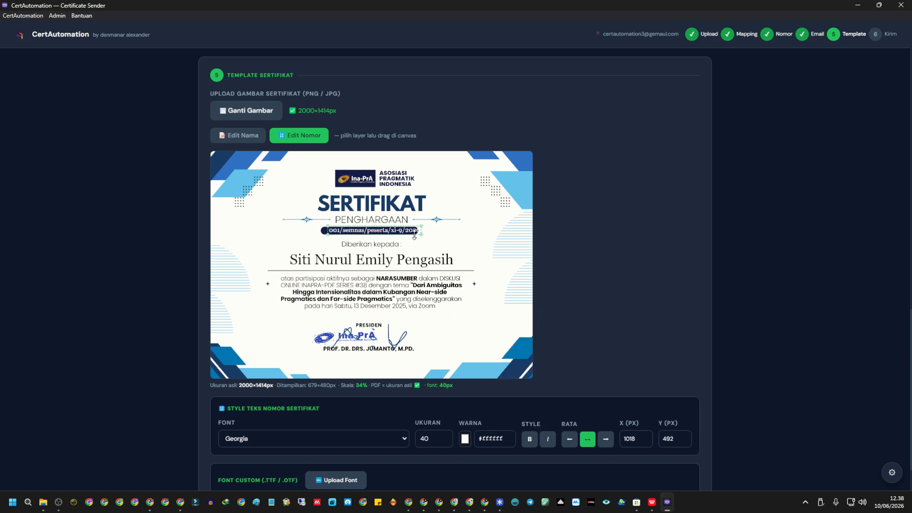
scroll(416, 231, up, 5)
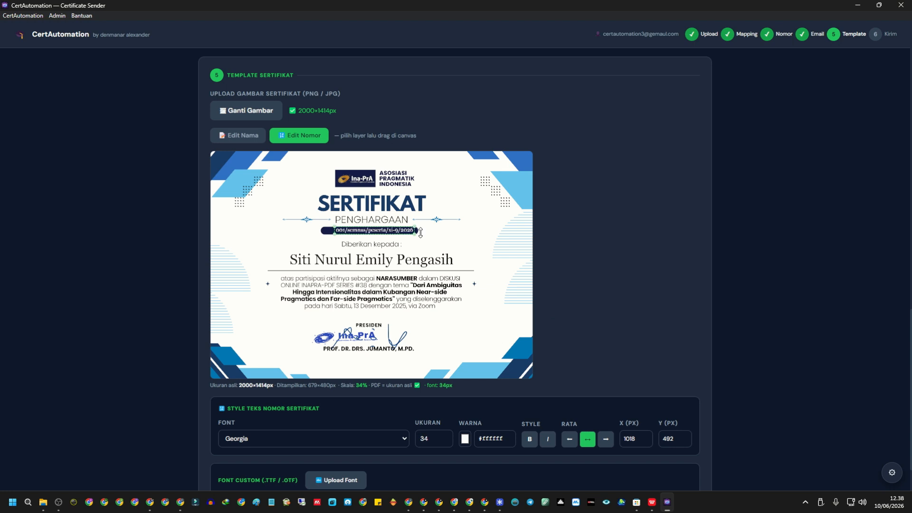
drag(352, 227, 347, 228)
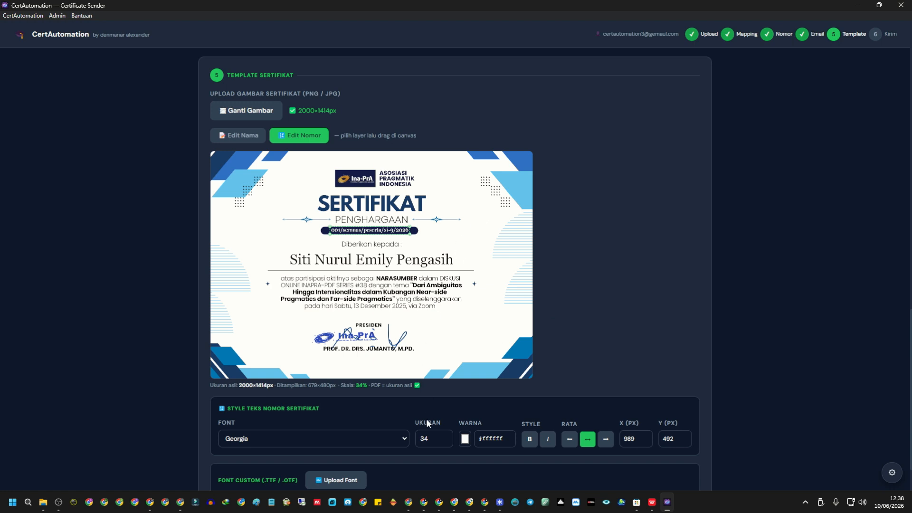
Try Playfair Display, EB Garamond and Cinzel for the certificate number, settling on Open Sans.
click(352, 440)
click(294, 305)
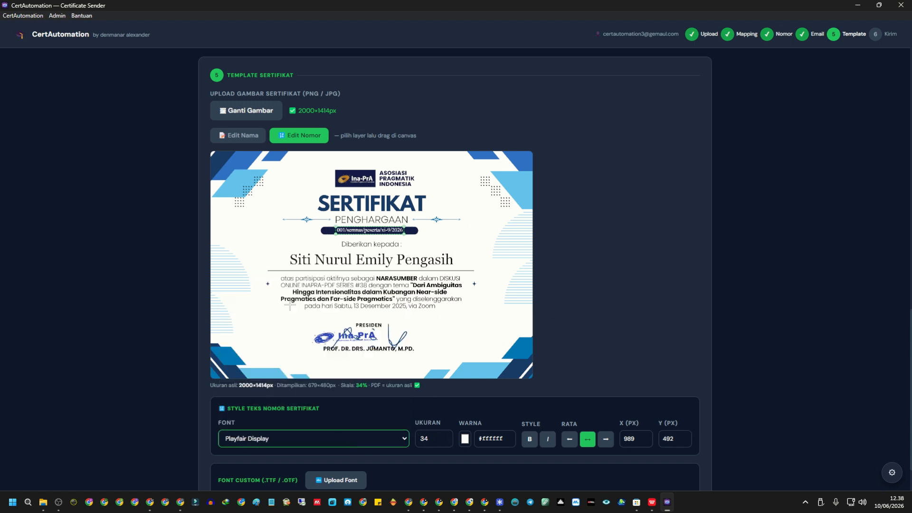
click(332, 437)
click(286, 340)
click(310, 436)
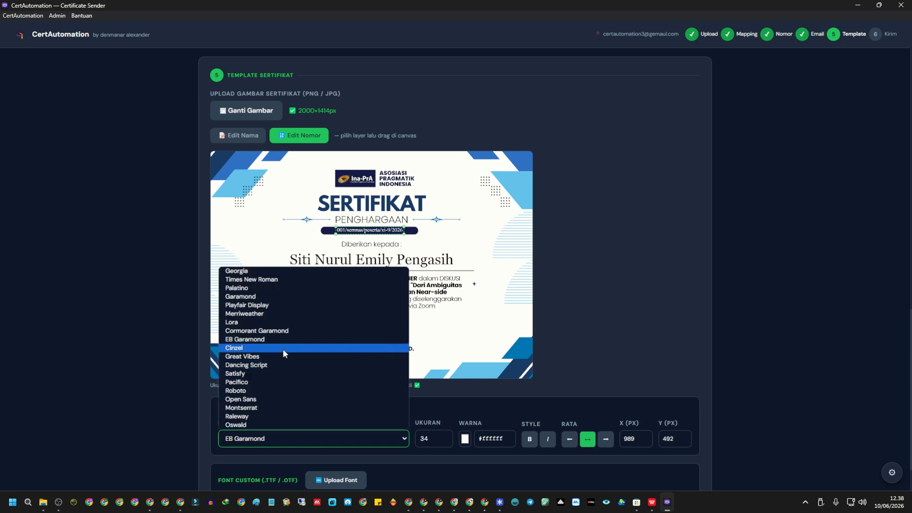
click(283, 349)
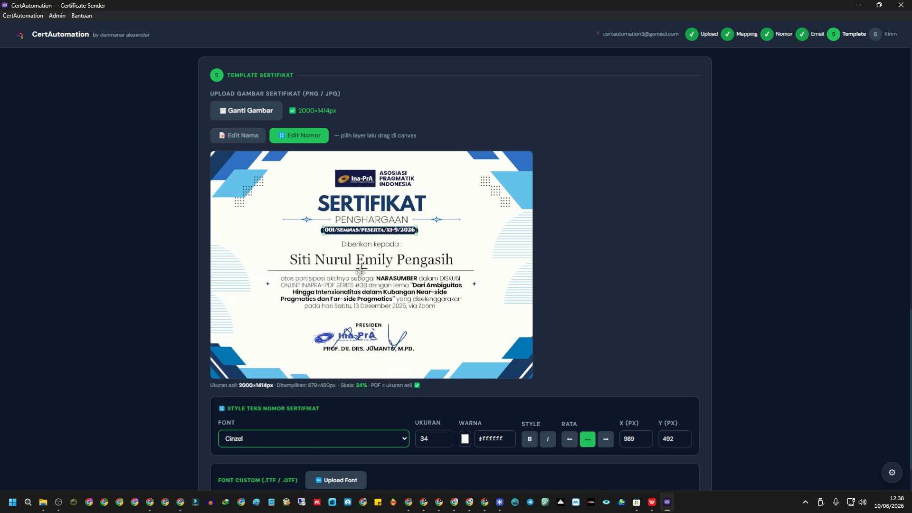
click(318, 437)
click(300, 400)
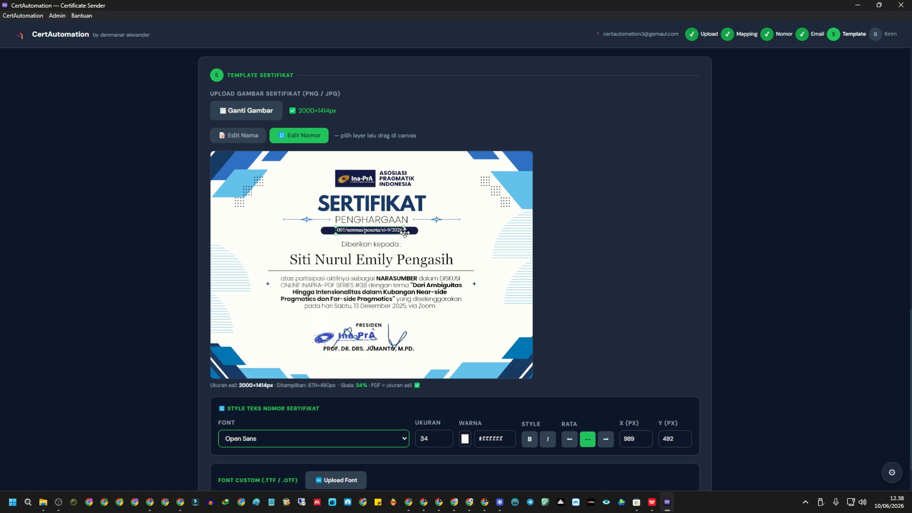
scroll(404, 232, up, 5)
scroll(403, 234, down, 5)
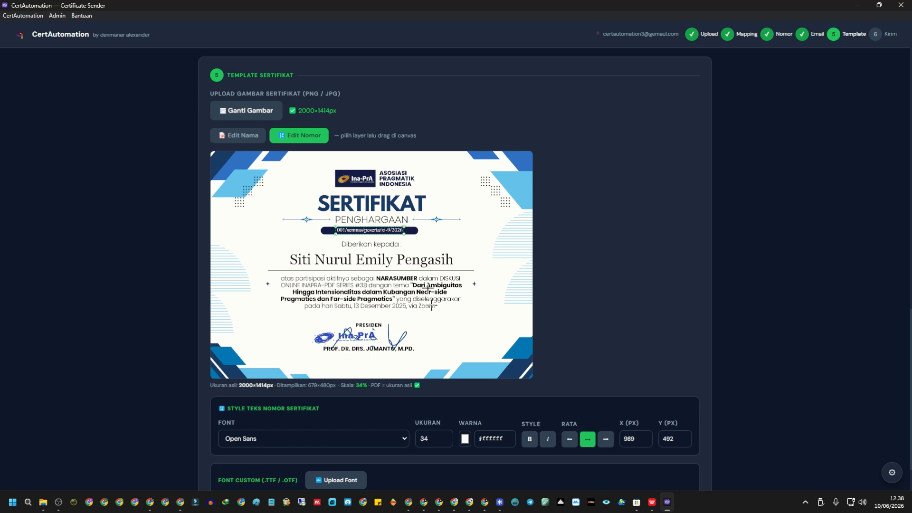
Raise the number's size to 37 and centre it under PENGHARGAAN at X 986, Y 495.
click(440, 436)
click(444, 435)
click(444, 435)
click(444, 436)
drag(390, 236, 390, 233)
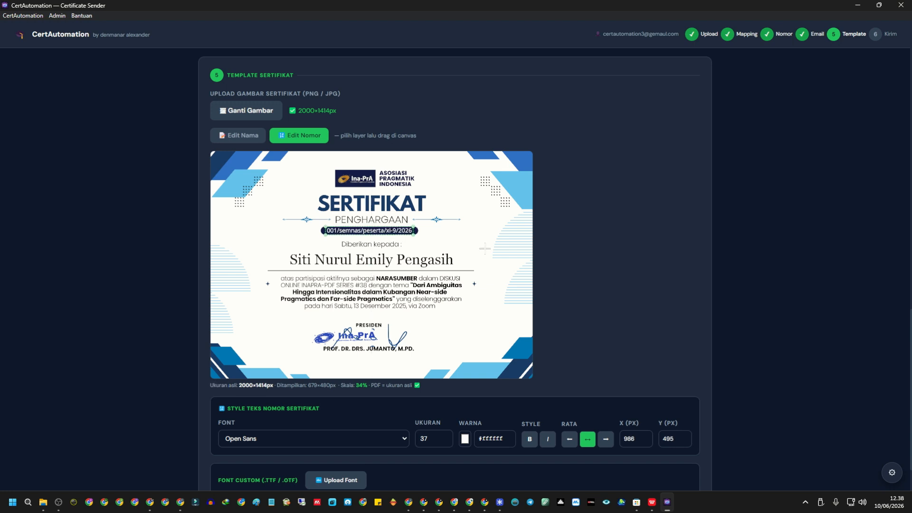
Test right and left alignment on the certificate number, then set it back to centre.
scroll(493, 272, down, 1)
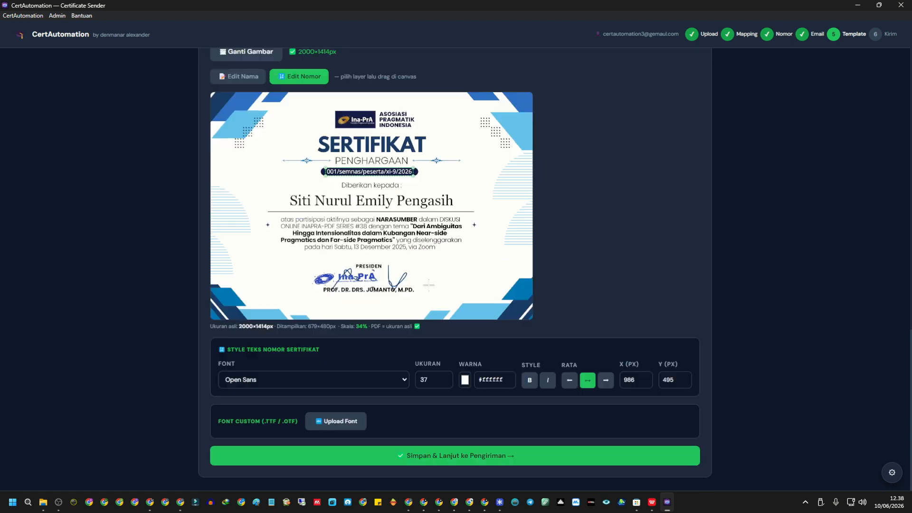
click(604, 385)
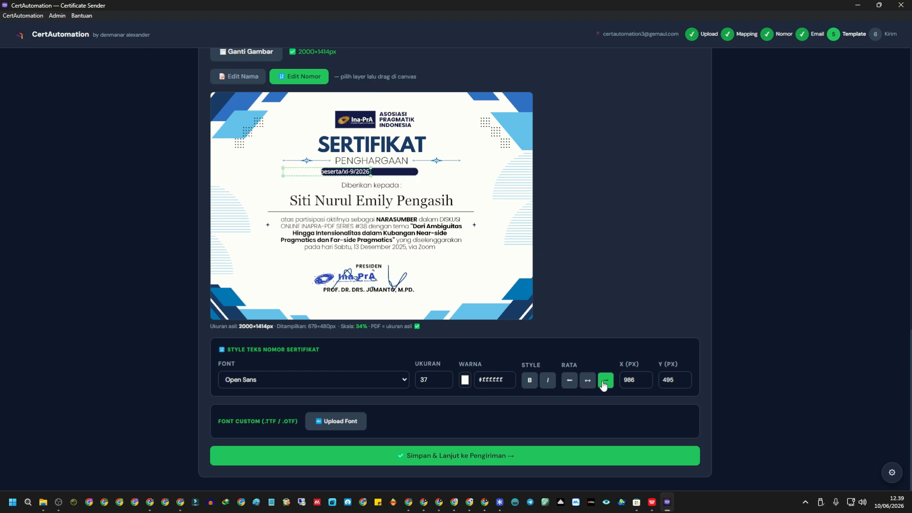
click(570, 381)
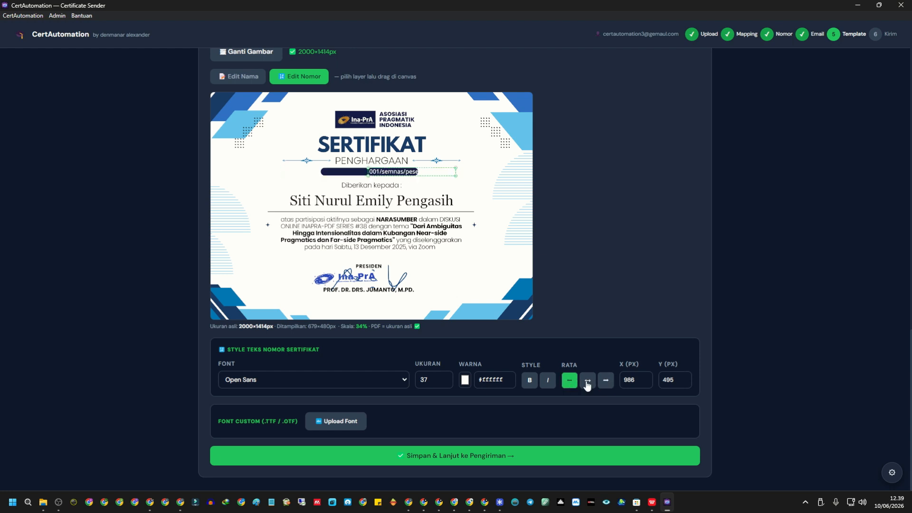
click(587, 381)
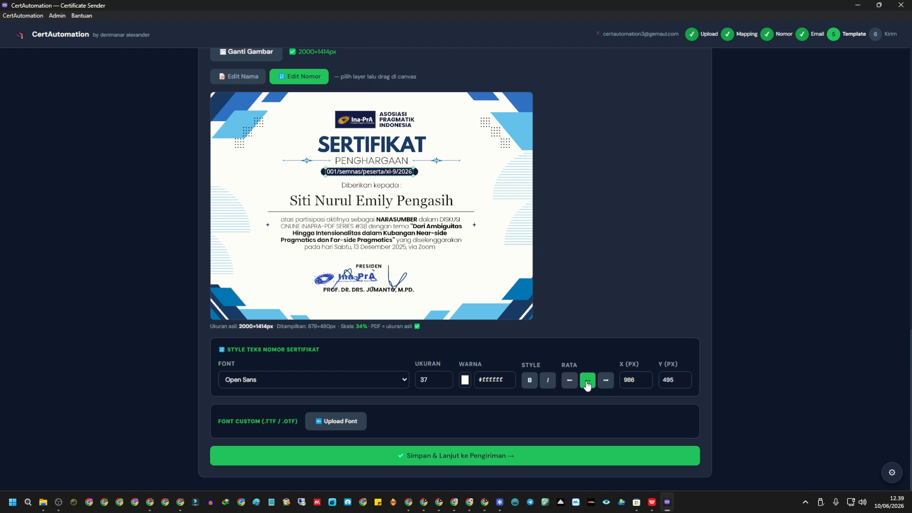
Centre the recipient name after testing the other alignments, and make it bold.
click(436, 199)
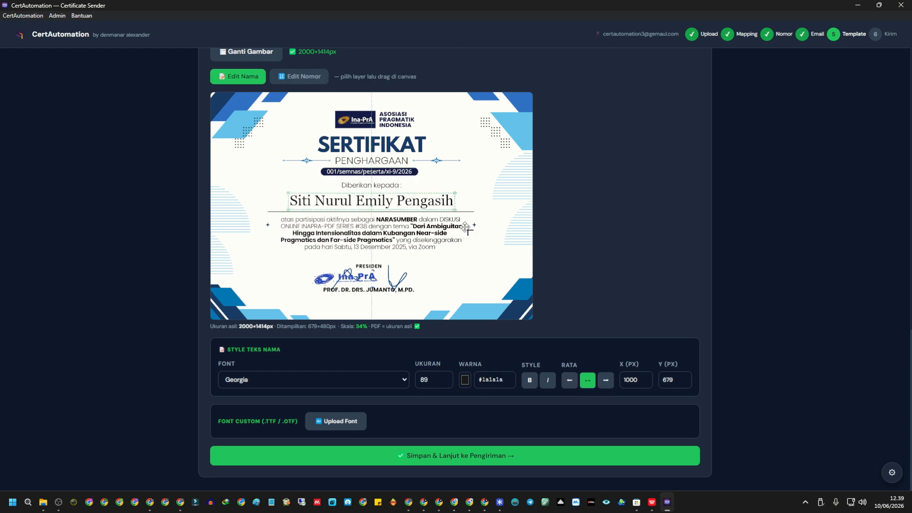
click(570, 382)
click(606, 384)
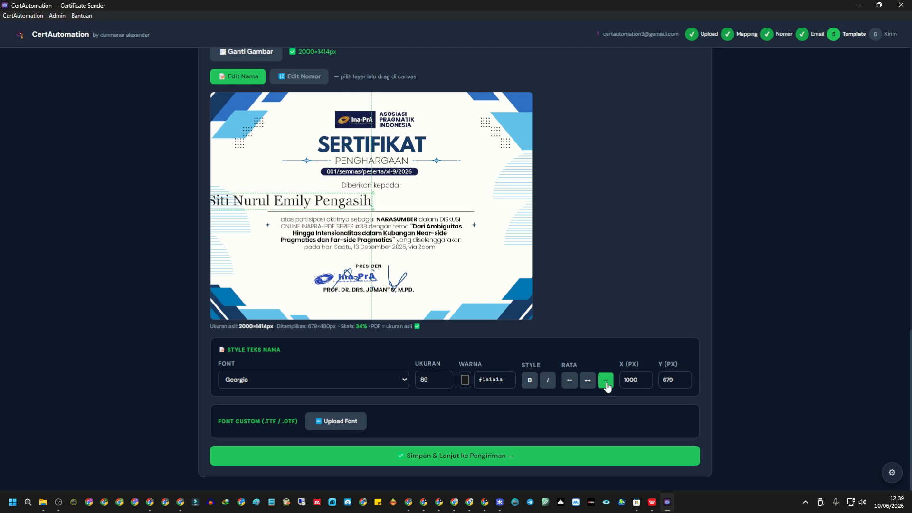
click(589, 384)
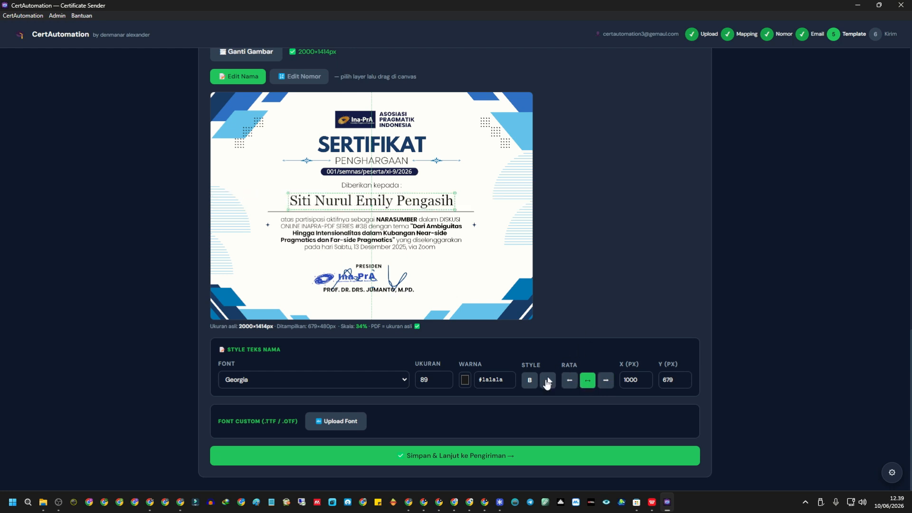
click(530, 381)
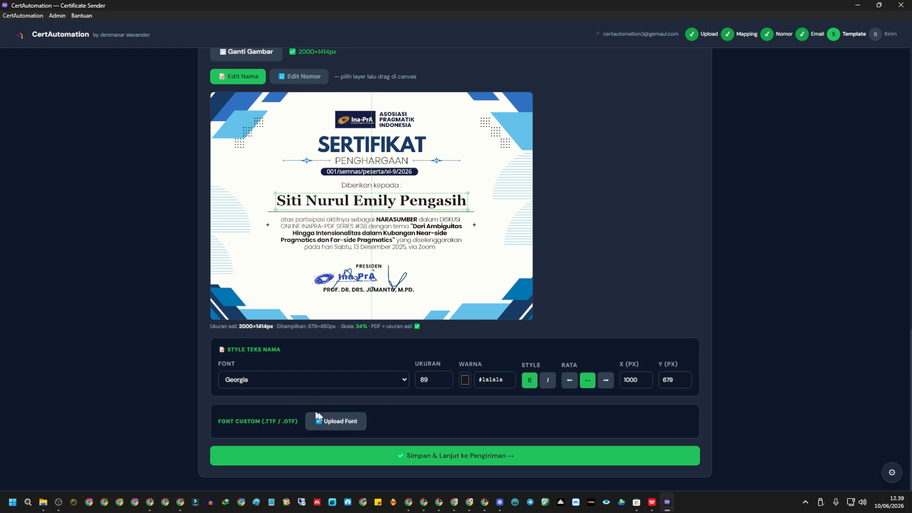
Keep the name font as Georgia and save the template with 'Simpan & Lanjut ke Pengiriman'.
click(298, 380)
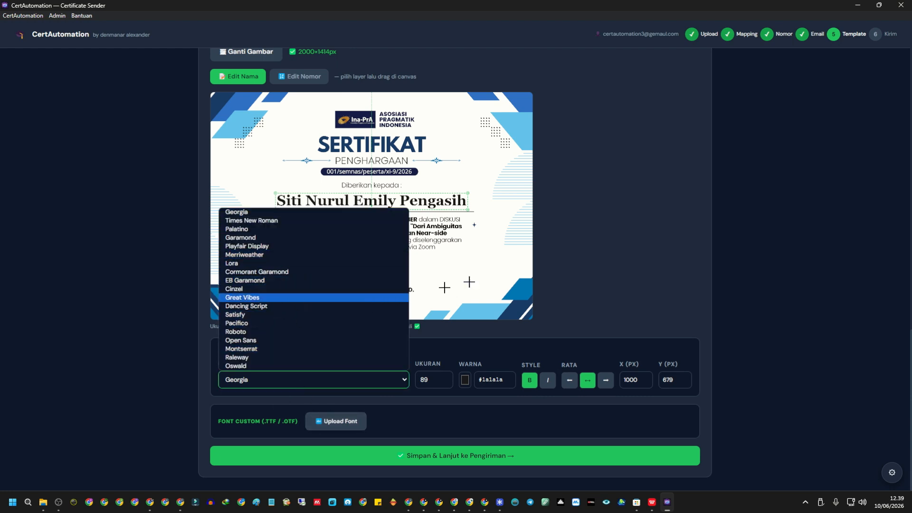
click(606, 262)
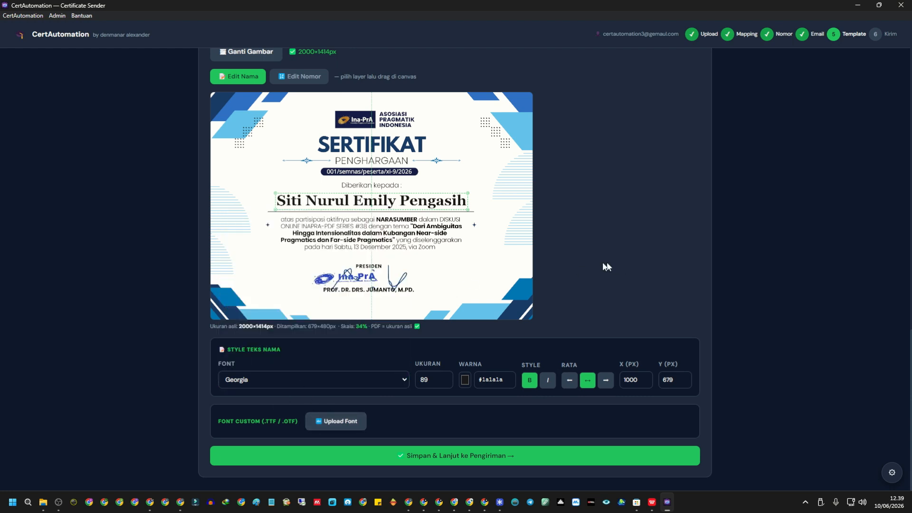
click(484, 457)
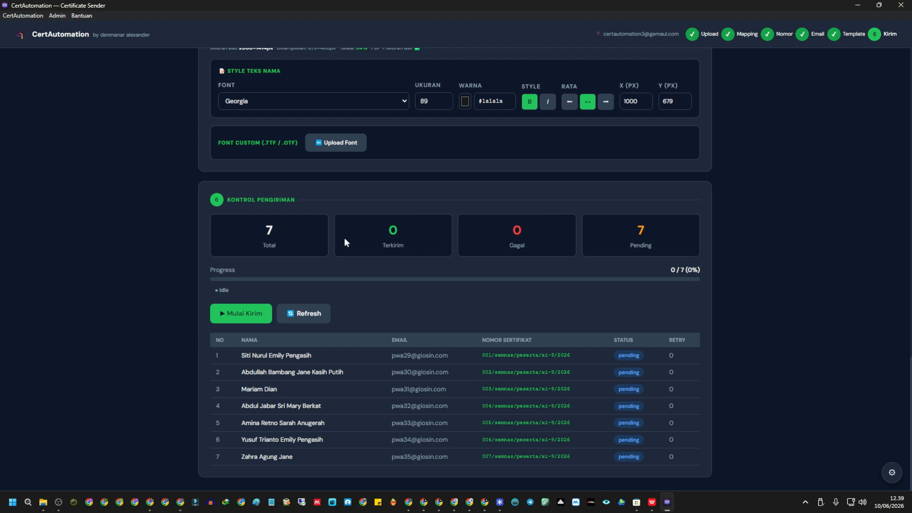
Start sending with 'Mulai Kirim' and let all 7 certificates reach sent status (7/7).
click(249, 321)
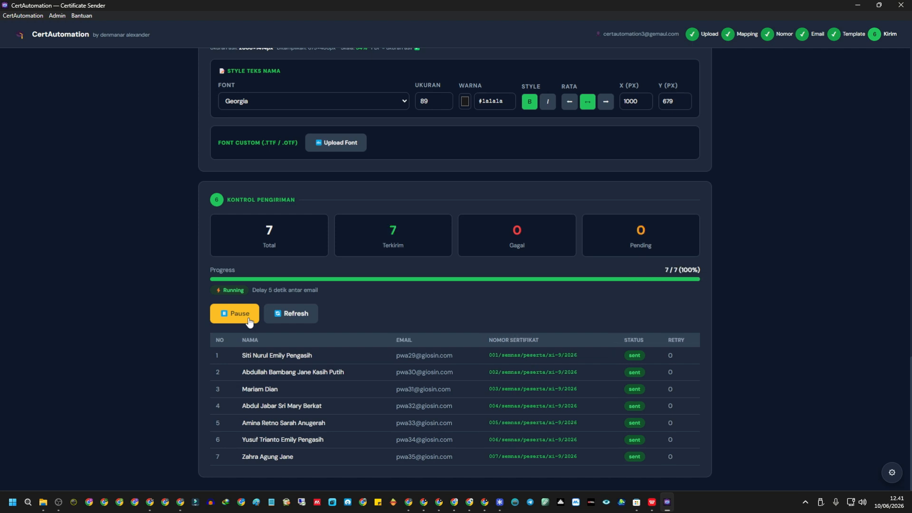
Review the delivery totals and the first recipient's name and e-mail in the results table.
drag(255, 232, 713, 221)
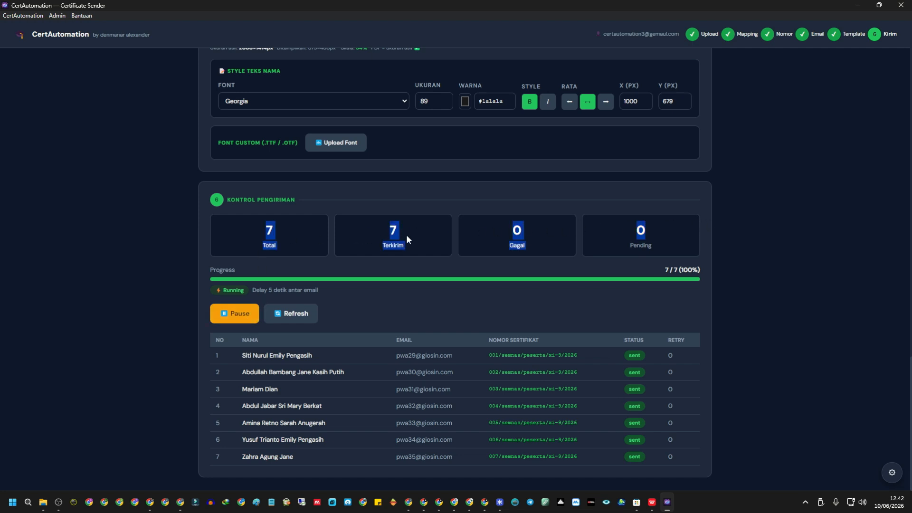
click(432, 276)
drag(242, 355, 326, 360)
drag(396, 356, 499, 357)
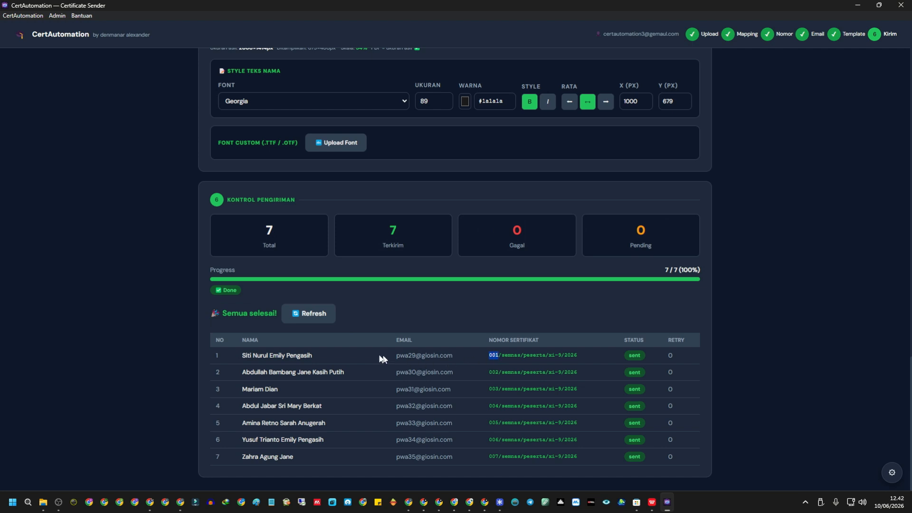
drag(243, 356, 272, 357)
drag(405, 356, 415, 356)
Open the certificate email in the first recipient's Gmail and check the account and message body.
click(411, 504)
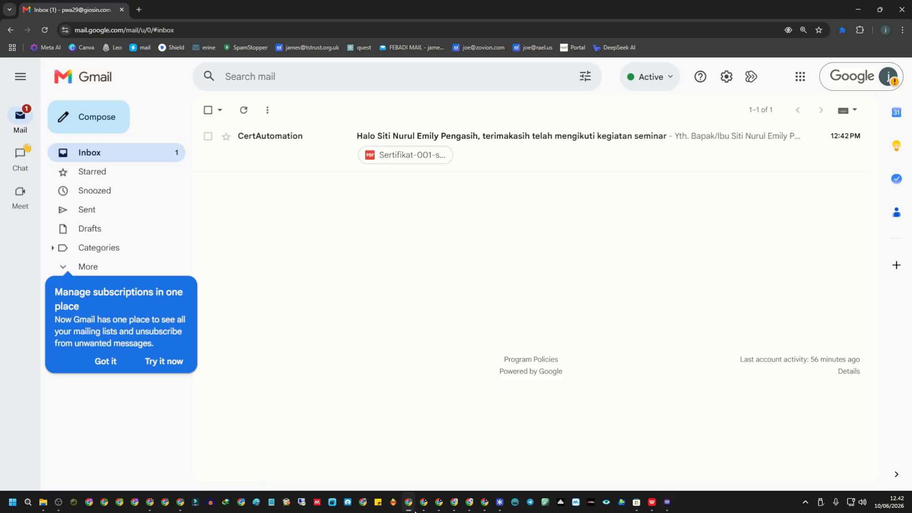
click(499, 153)
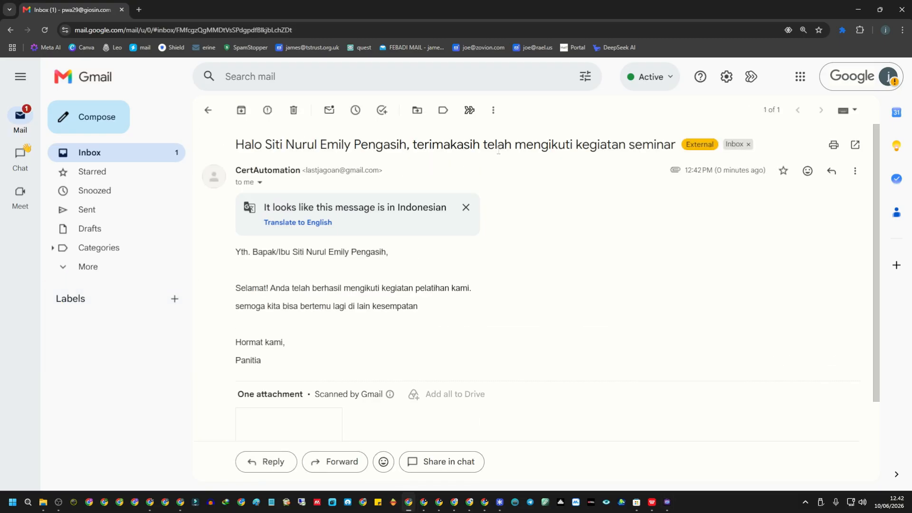
click(889, 80)
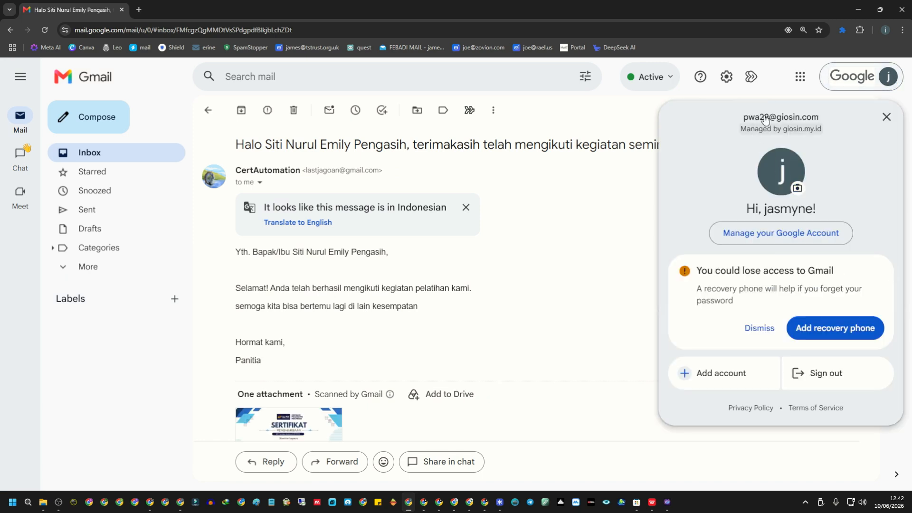
click(497, 251)
drag(230, 253, 434, 360)
click(284, 257)
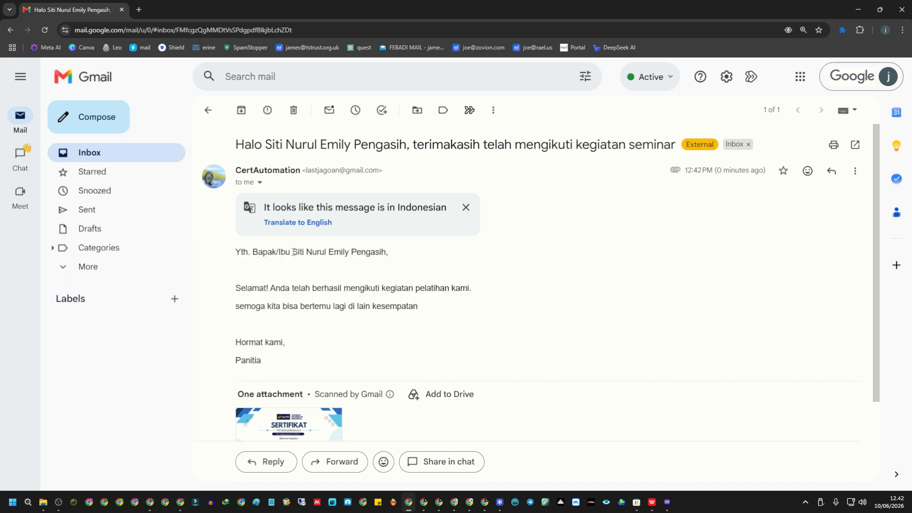
Preview the attached Sertifikat-001 PDF, numbered 001/semnas/peserta/xi-9/2026, then return to CertAutomation.
drag(294, 252, 393, 255)
click(457, 287)
scroll(459, 290, down, 2)
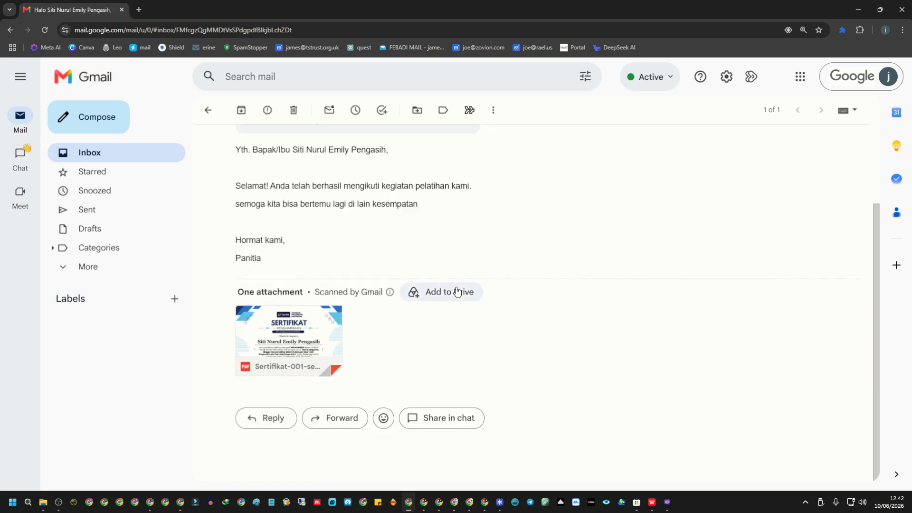
click(321, 342)
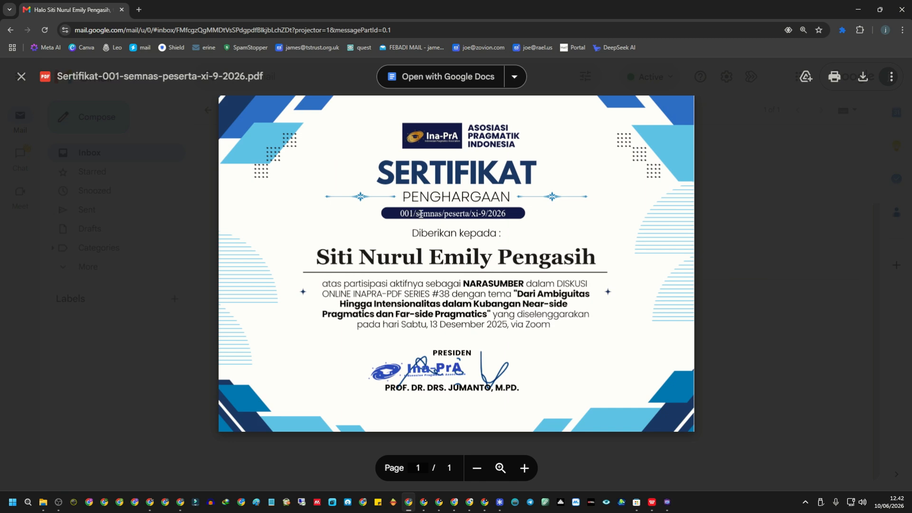
click(741, 211)
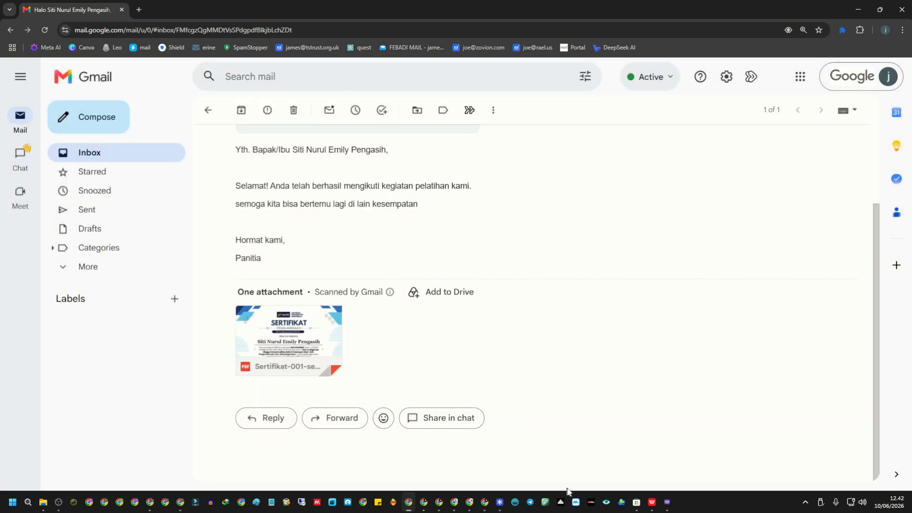
click(667, 503)
Mark the second participant's row, confirm their Gmail email greeting names them, and return to CertAutomation.
drag(239, 376, 349, 378)
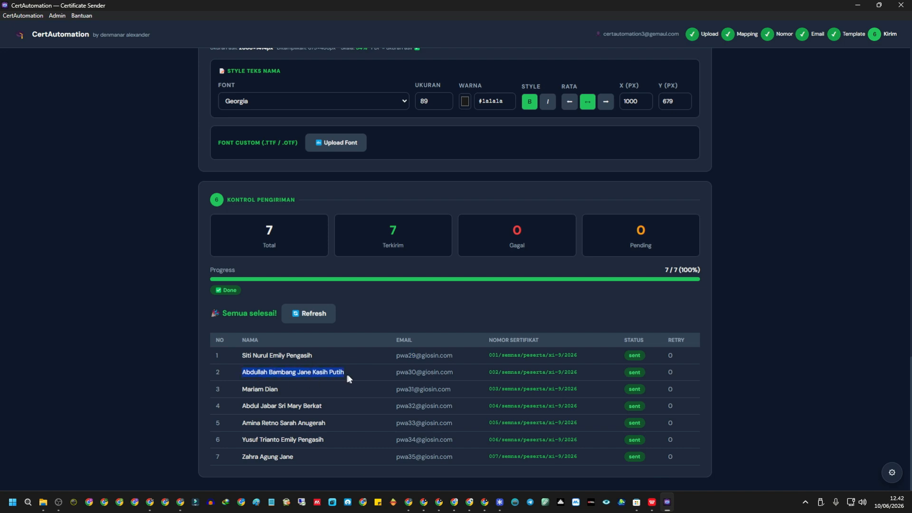
drag(413, 372, 407, 372)
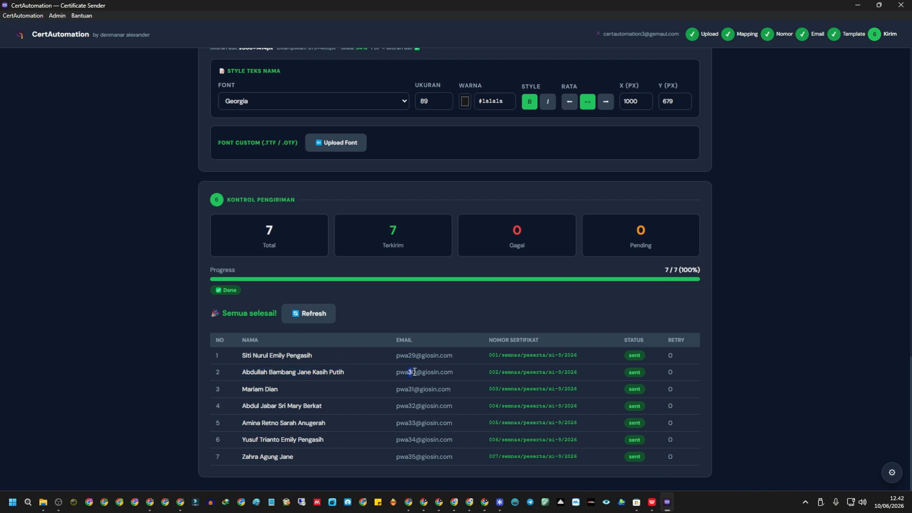
click(424, 502)
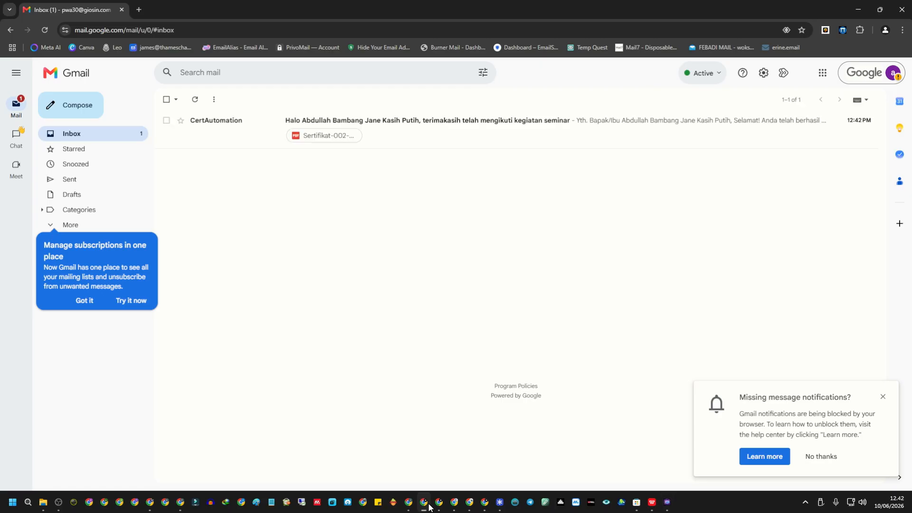
click(423, 136)
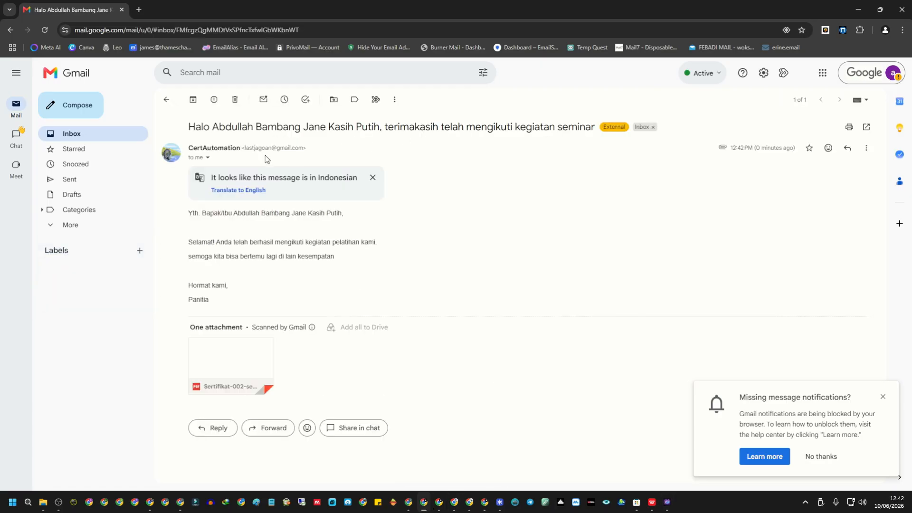
triple_click(187, 214)
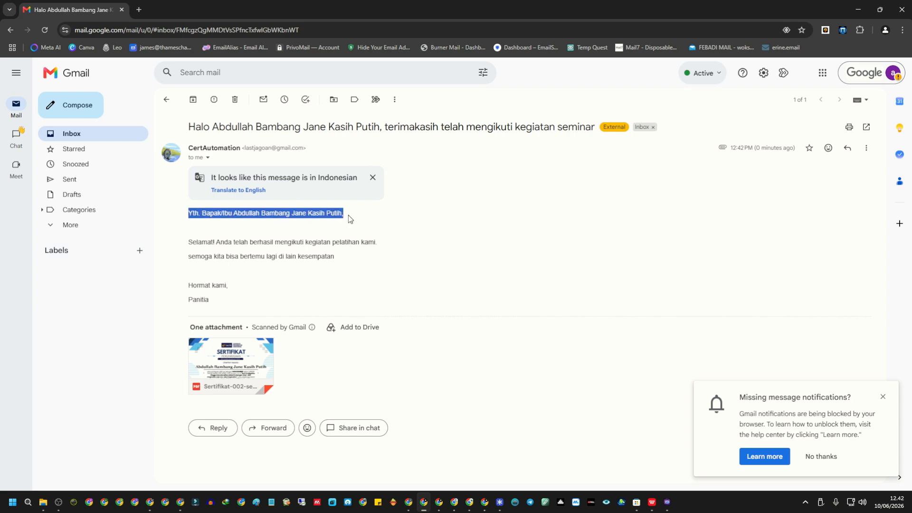
click(239, 217)
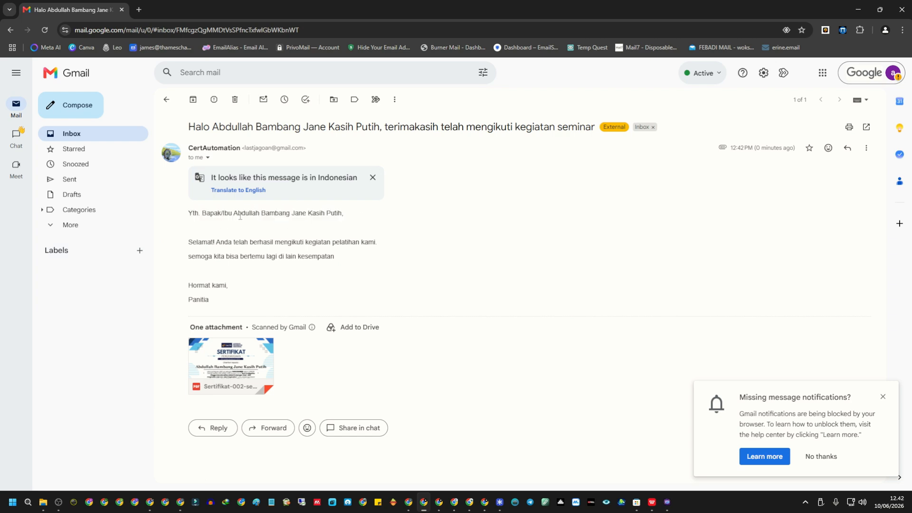
click(667, 502)
scroll(308, 298, up, 10)
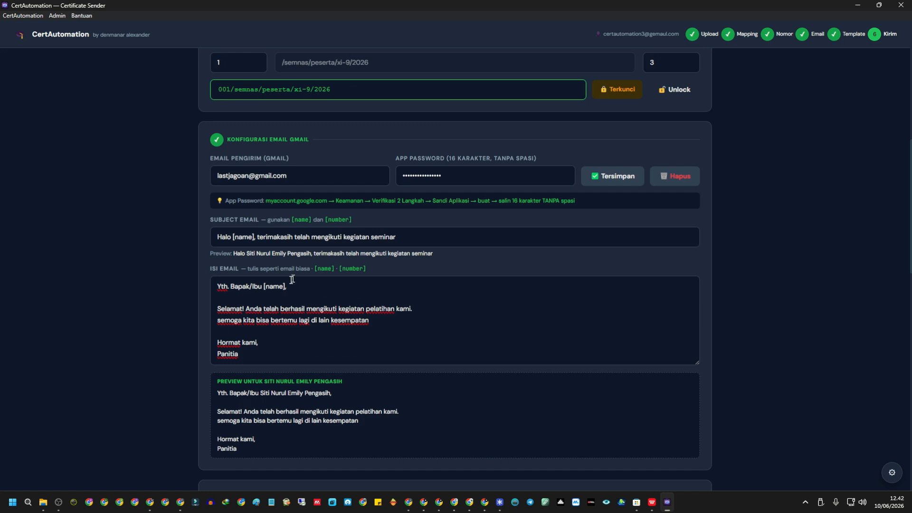
drag(264, 286, 287, 286)
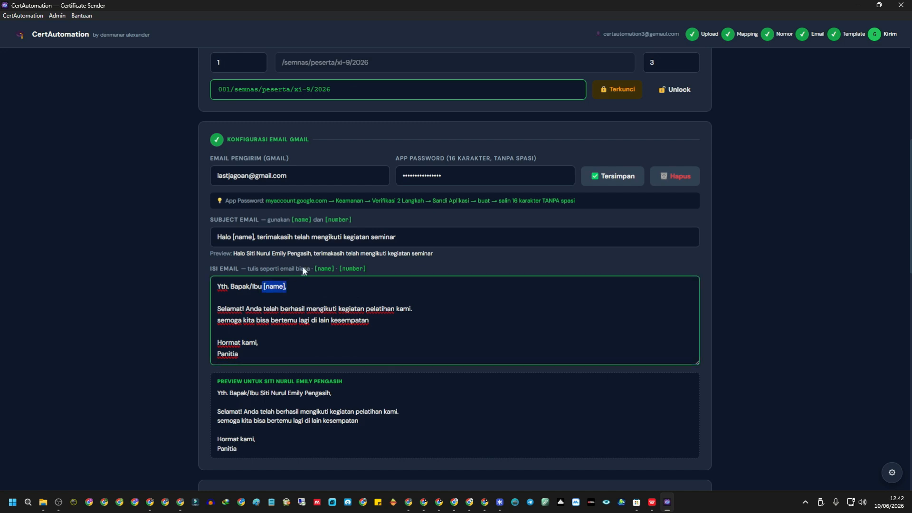
scroll(305, 275, up, 9)
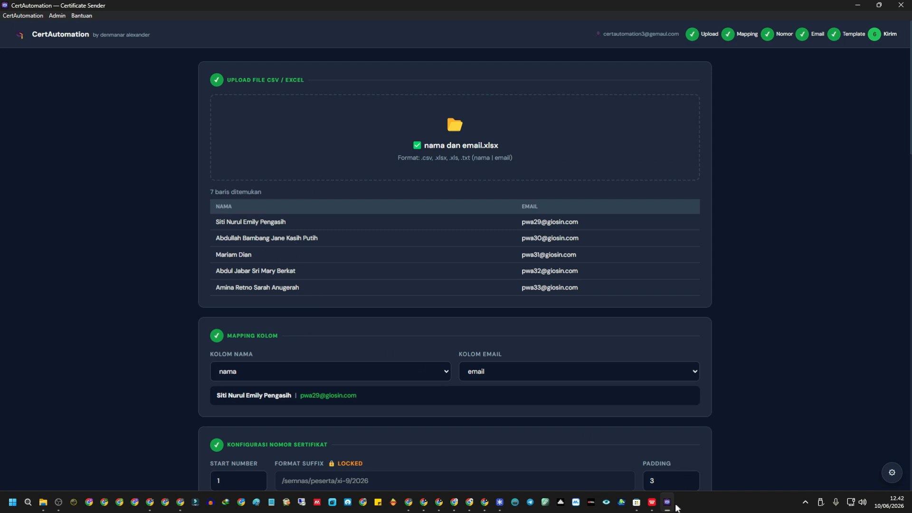
scroll(407, 369, down, 20)
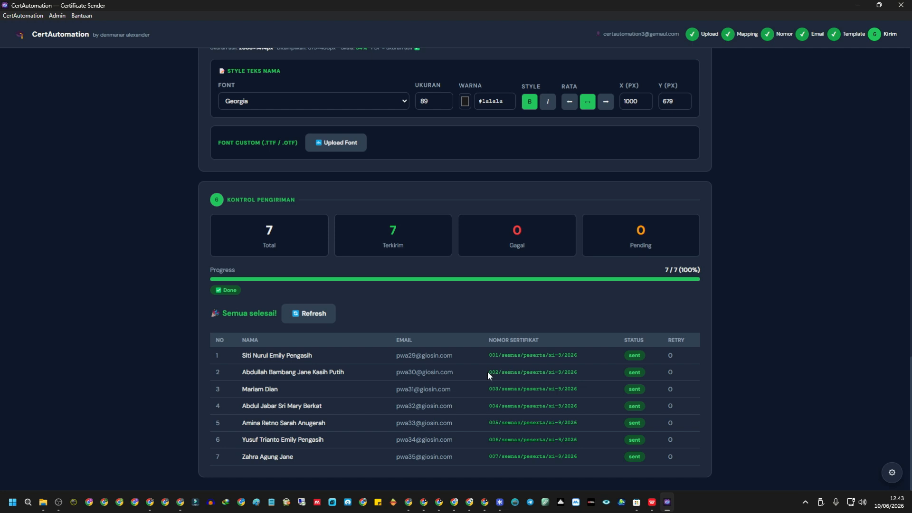
Verify the second inbox's account and that the Sertifikat-002 PDF shows the participant's name, then return.
click(424, 502)
click(892, 73)
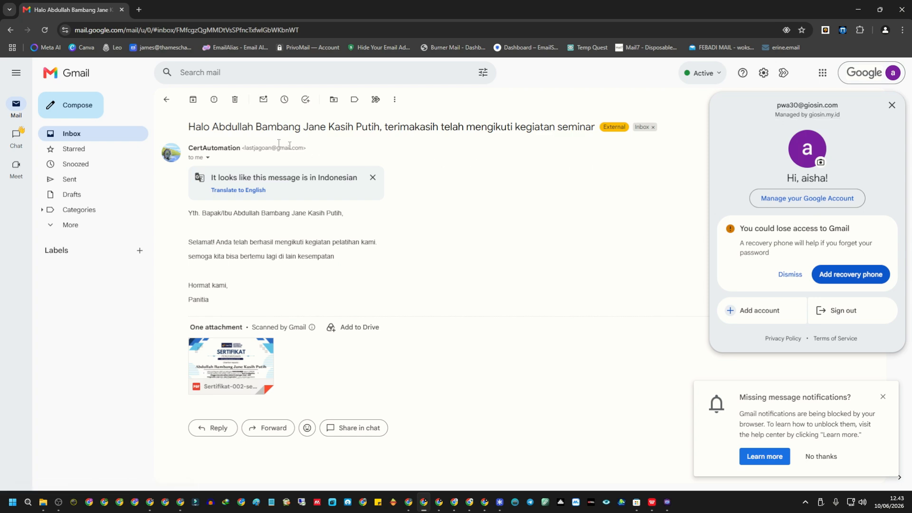
click(242, 377)
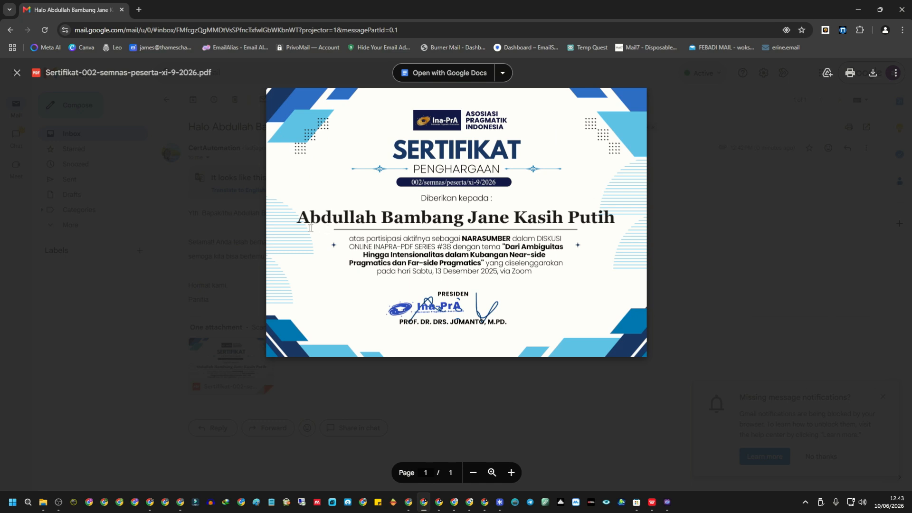
double_click(299, 215)
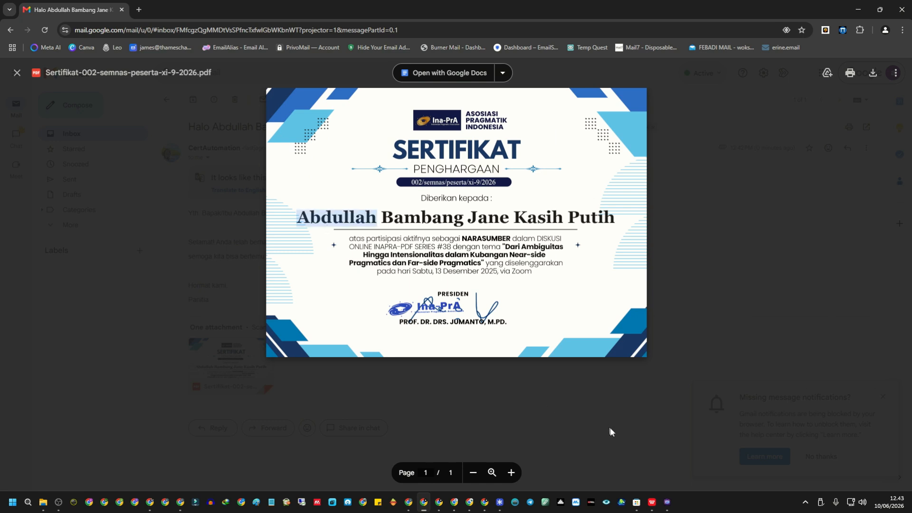
click(666, 503)
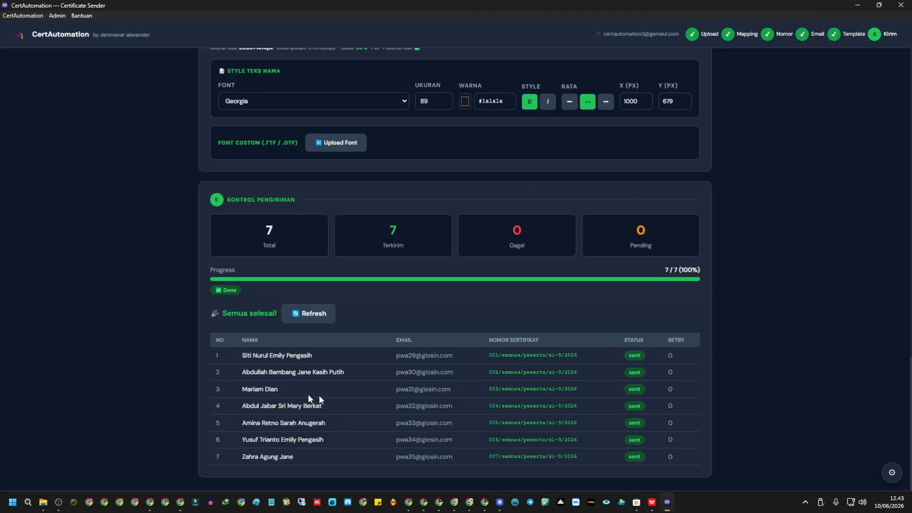
Note certificate number 003, then open the newest certificate email in the third participant's Gmail inbox.
double_click(494, 390)
mouse_move(475, 504)
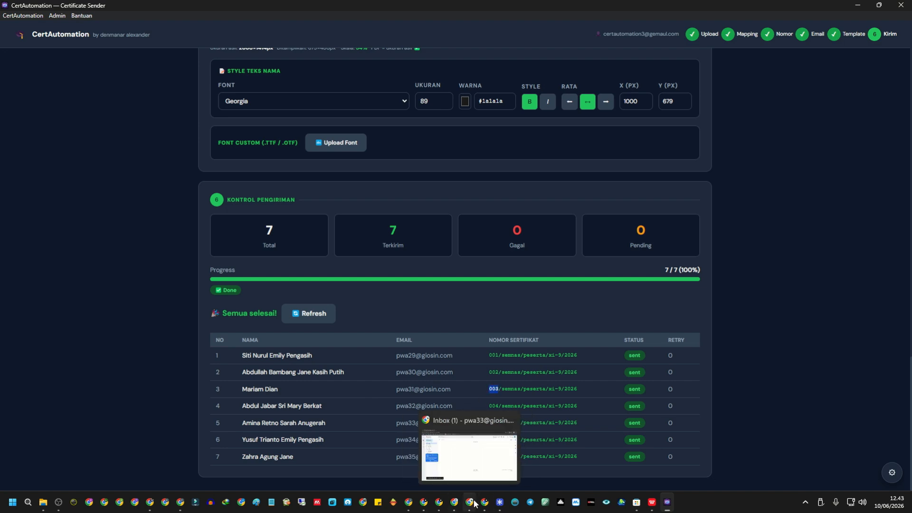
click(439, 504)
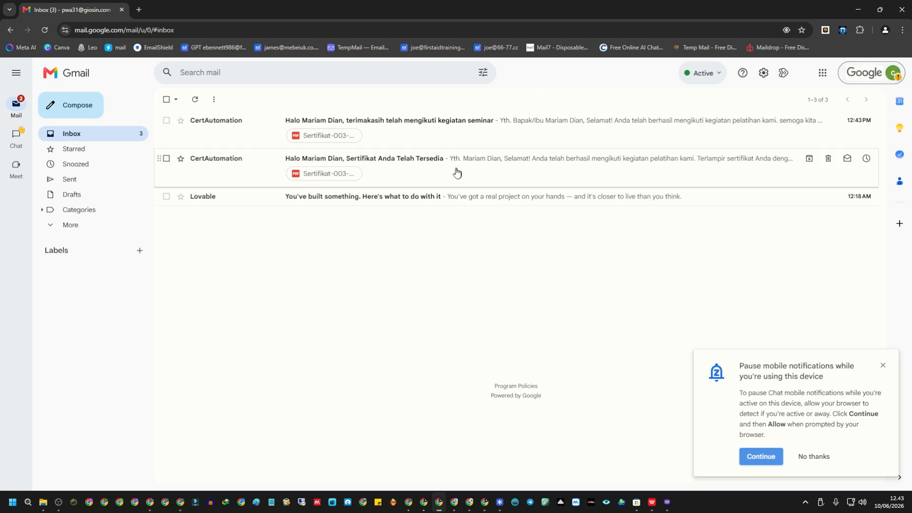
click(438, 176)
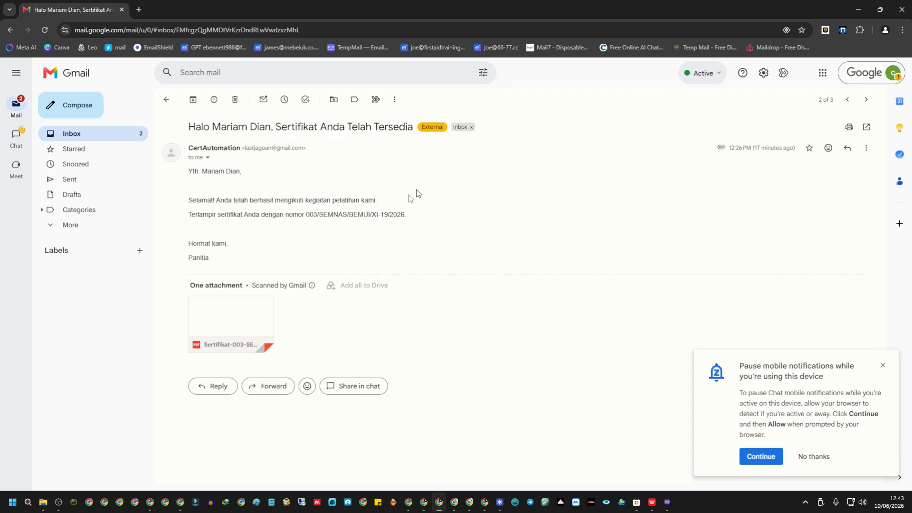
key(alt+Left)
click(440, 118)
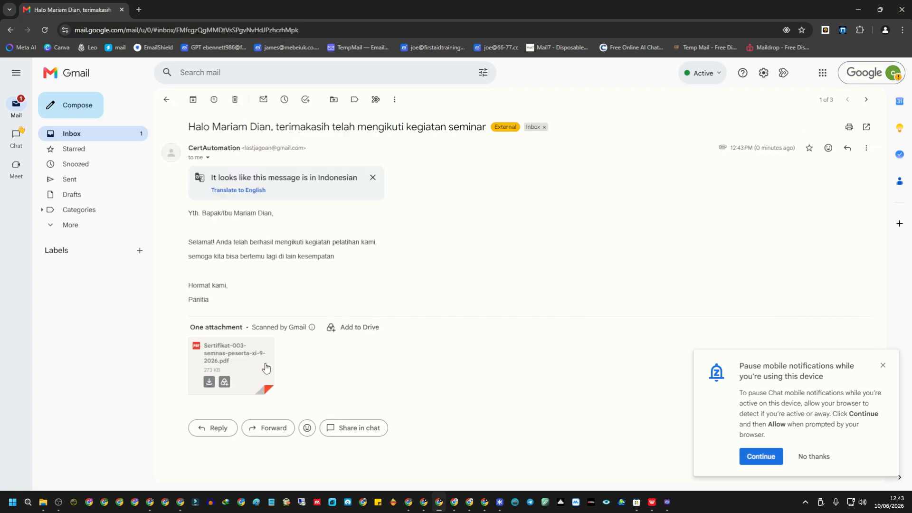
Confirm the inbox's account and preview the attached Sertifikat-003 PDF before returning to CertAutomation.
click(904, 79)
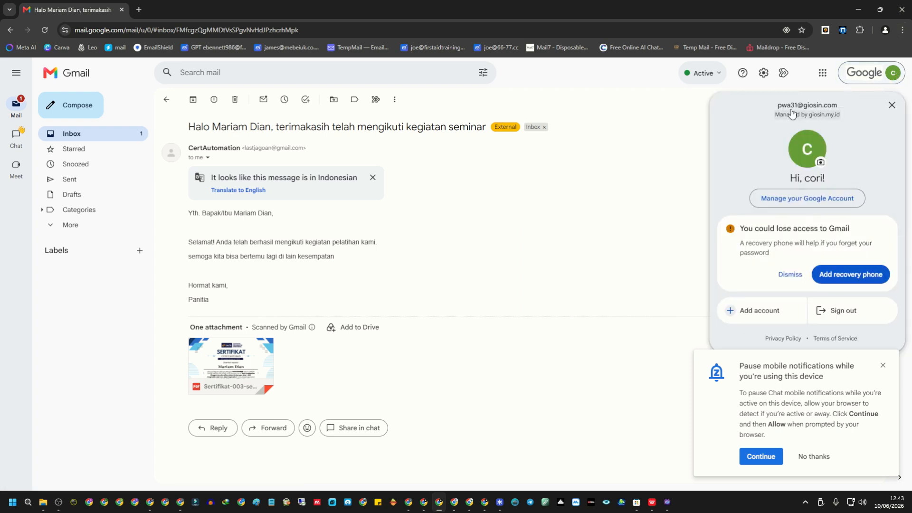
click(269, 371)
click(269, 370)
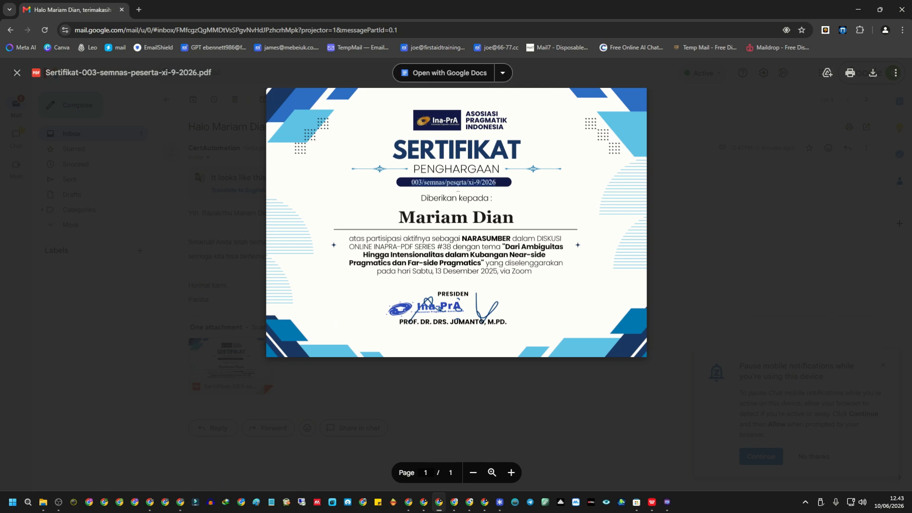
click(717, 214)
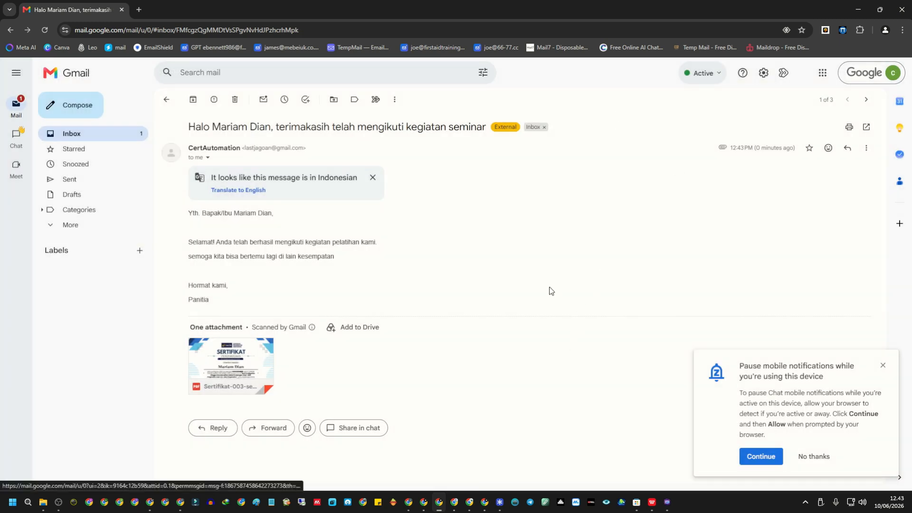
click(774, 457)
click(667, 502)
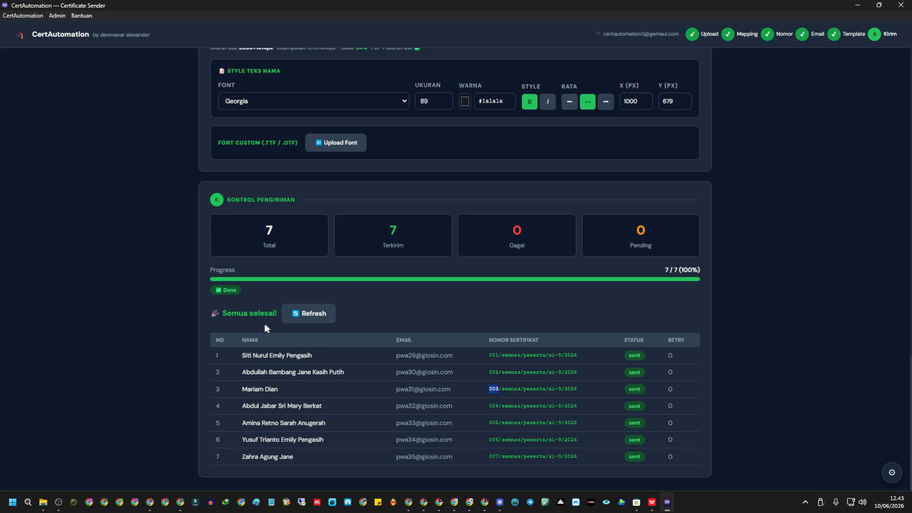
click(236, 314)
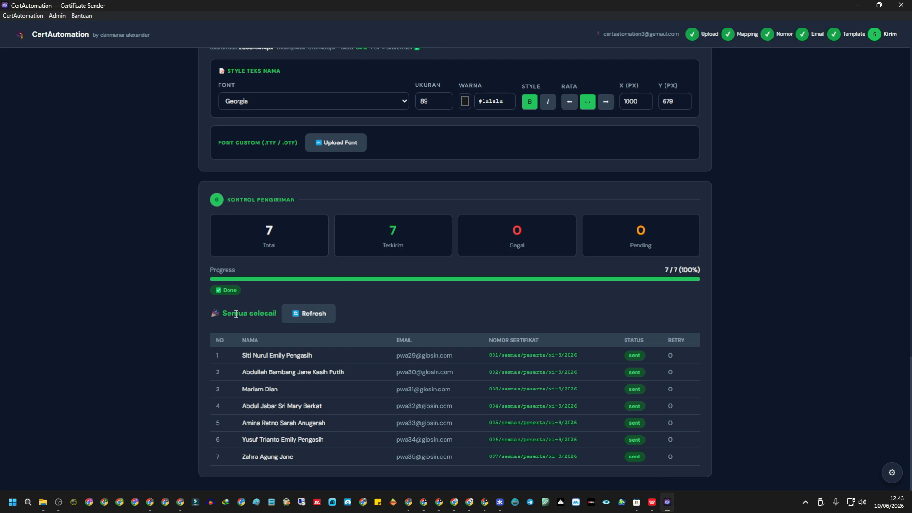